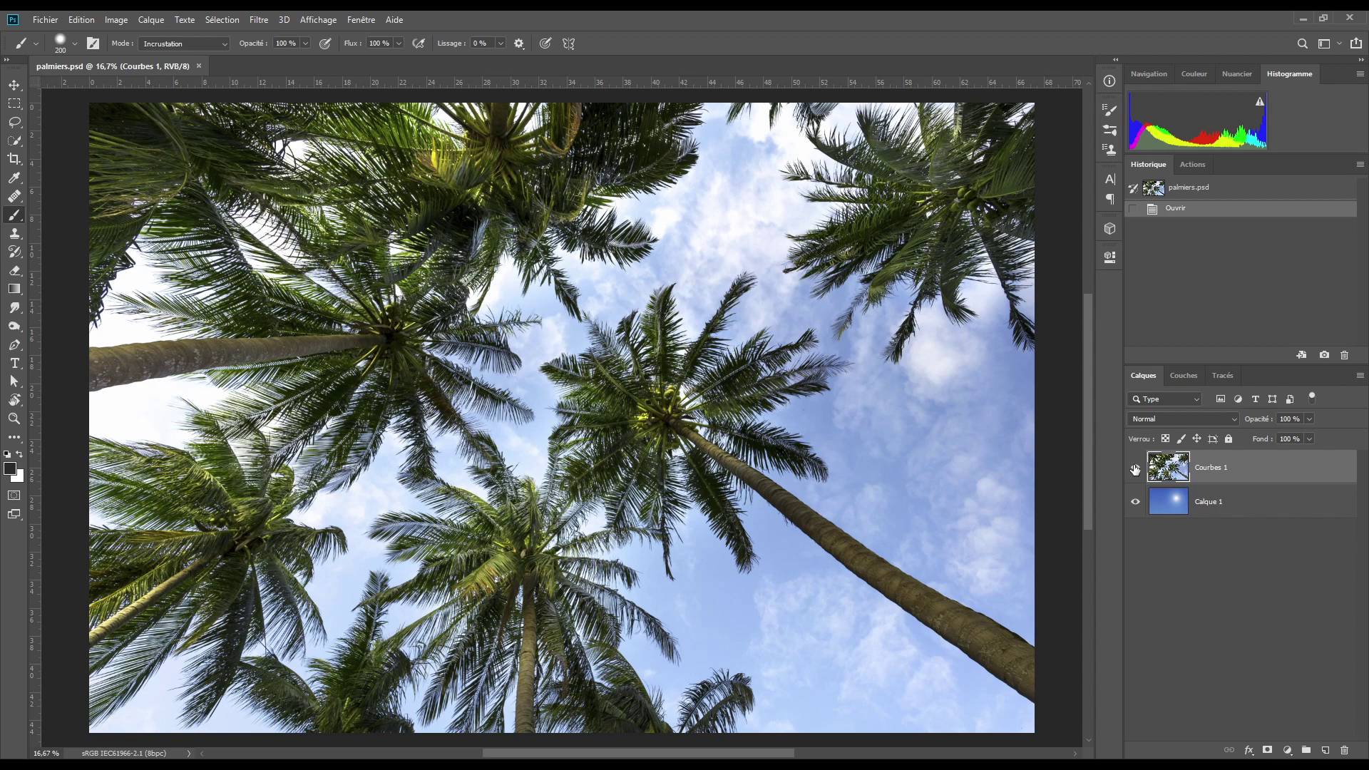
- Preview the sky layer beneath Courbes 1, and compare the Rouge, Vert and Bleu channels individually before restoring the RVB composite
left_click(1135, 470)
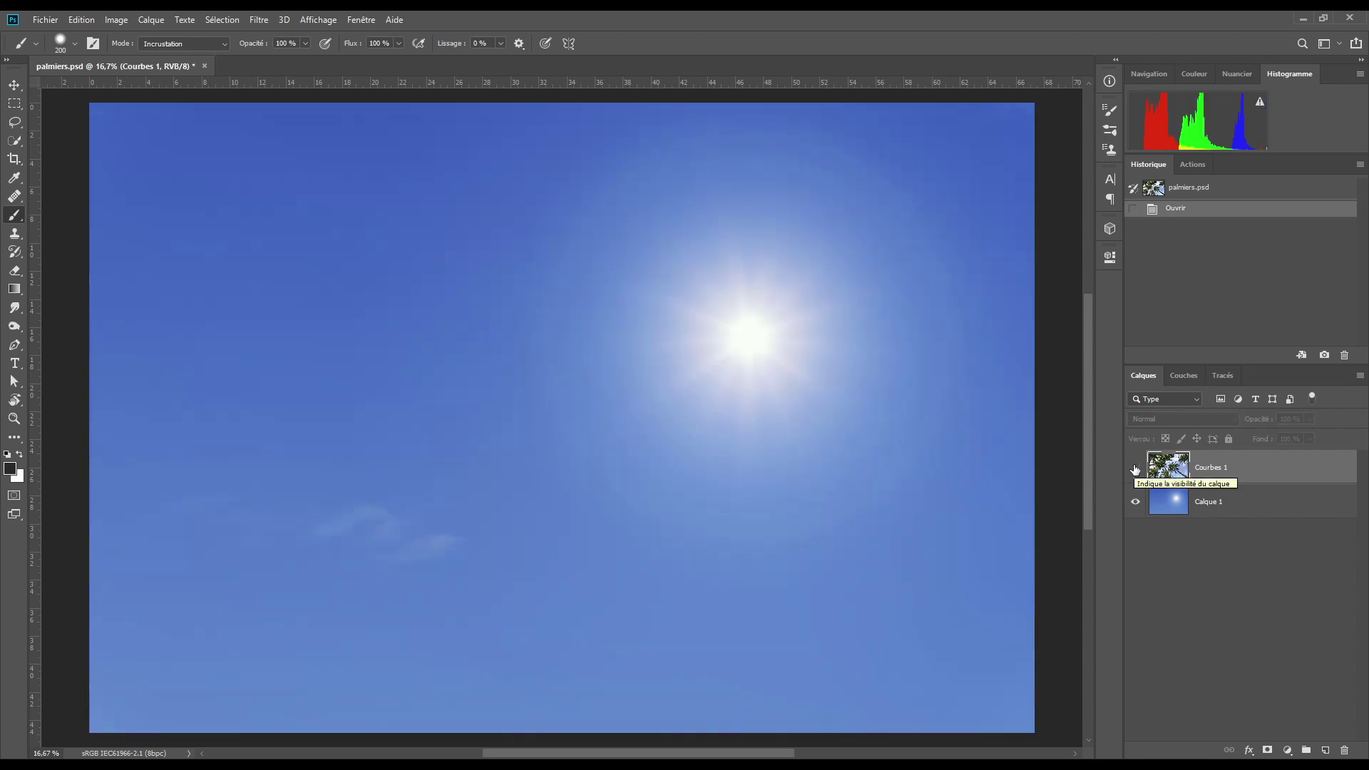
left_click(1135, 468)
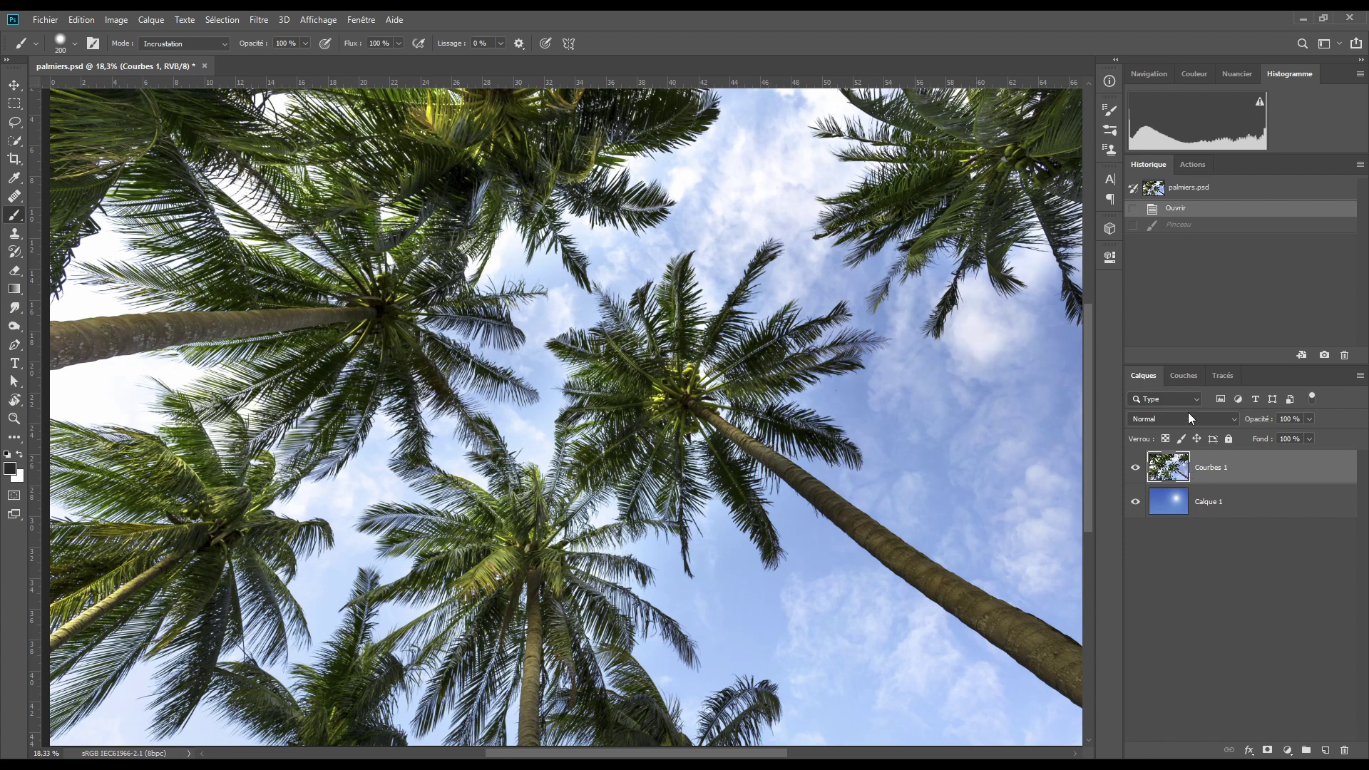
left_click(1185, 376)
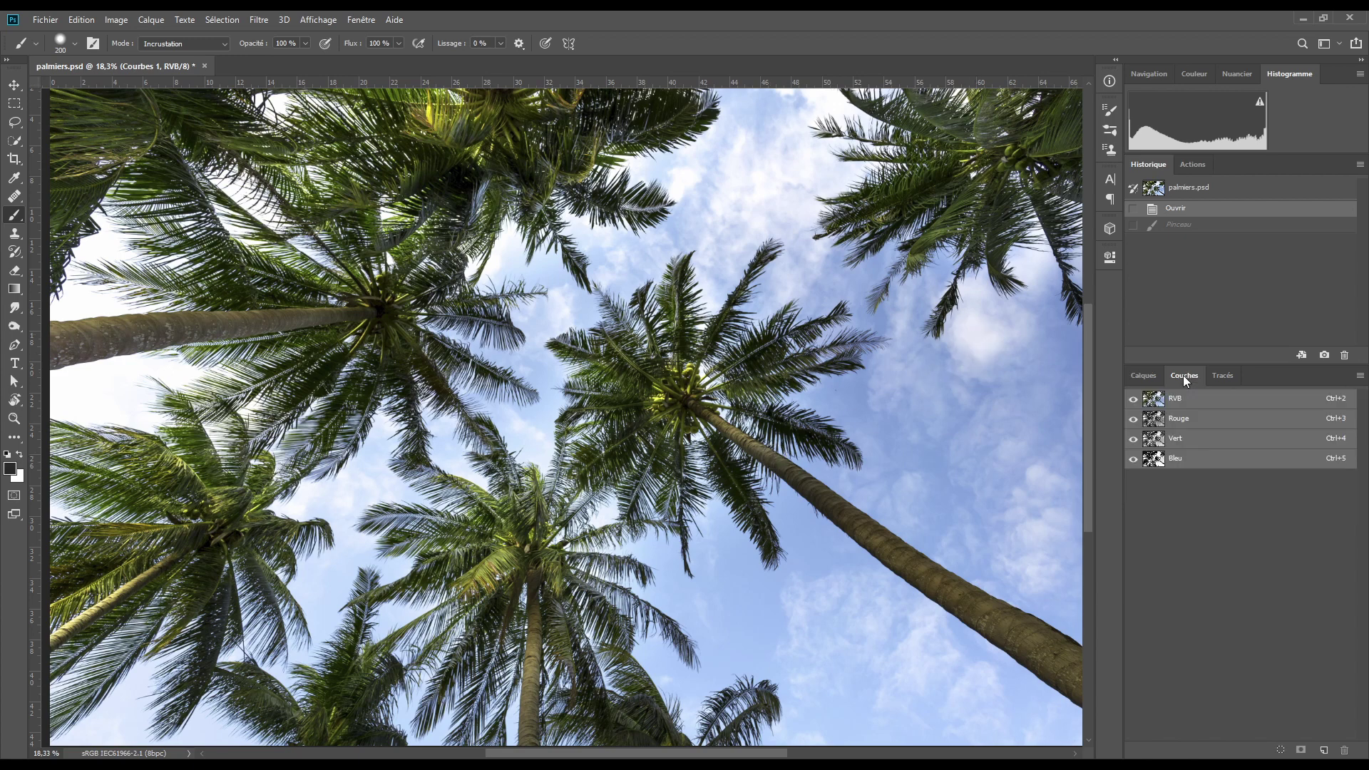
left_click(1196, 418)
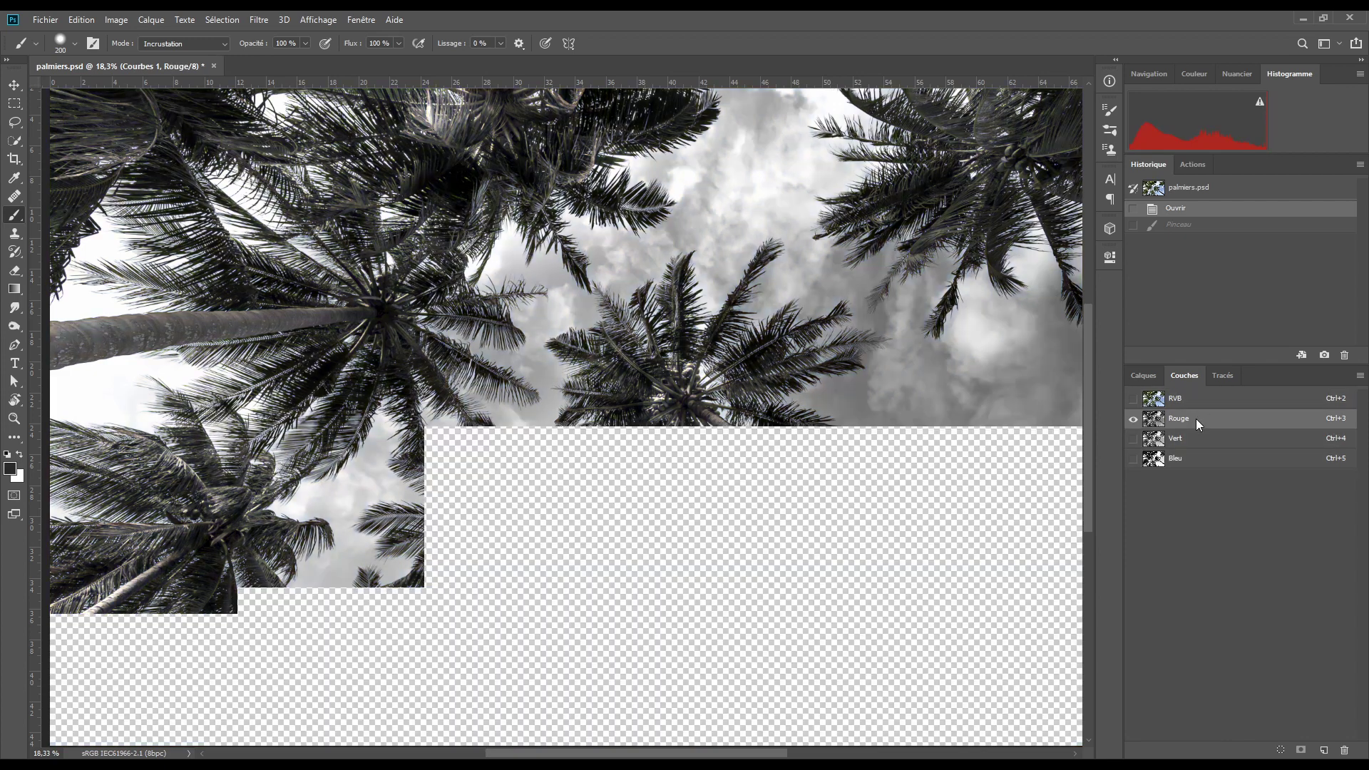
left_click(1195, 440)
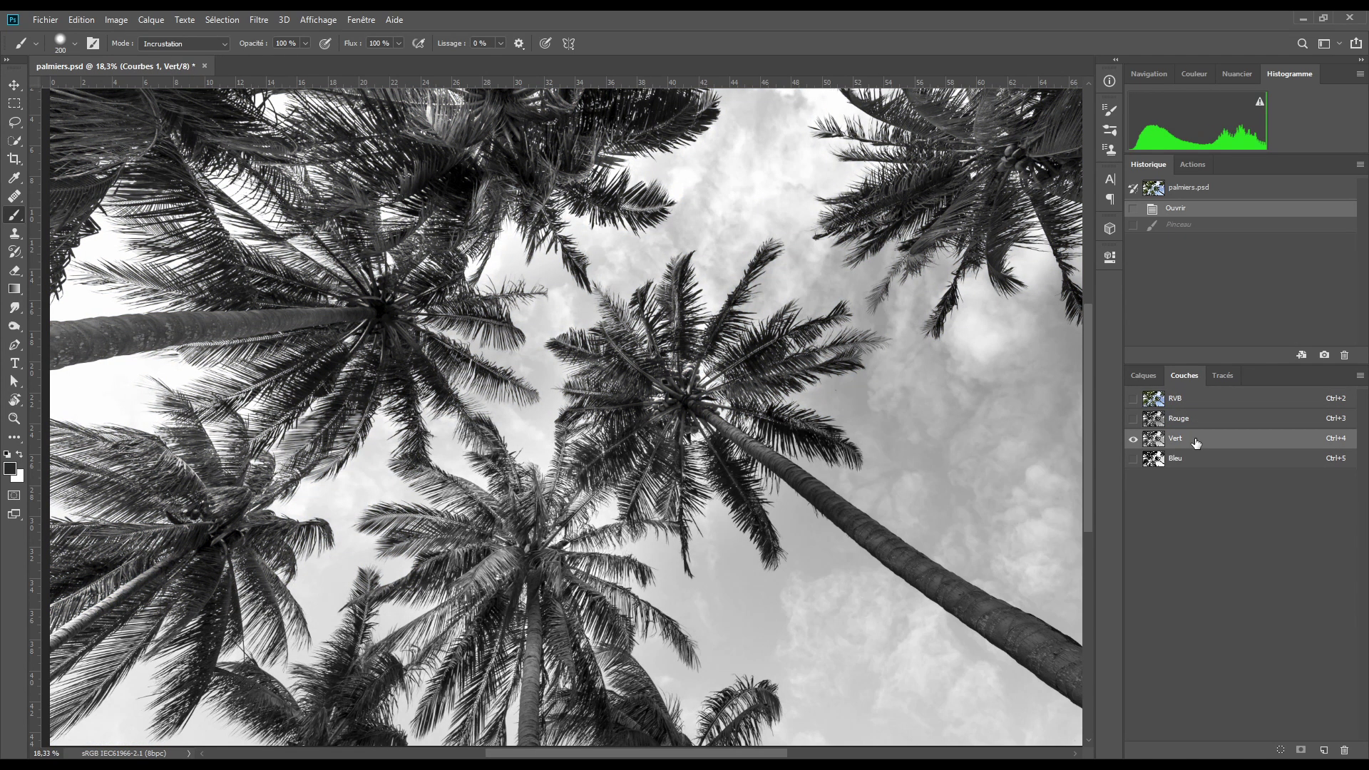
left_click(1190, 463)
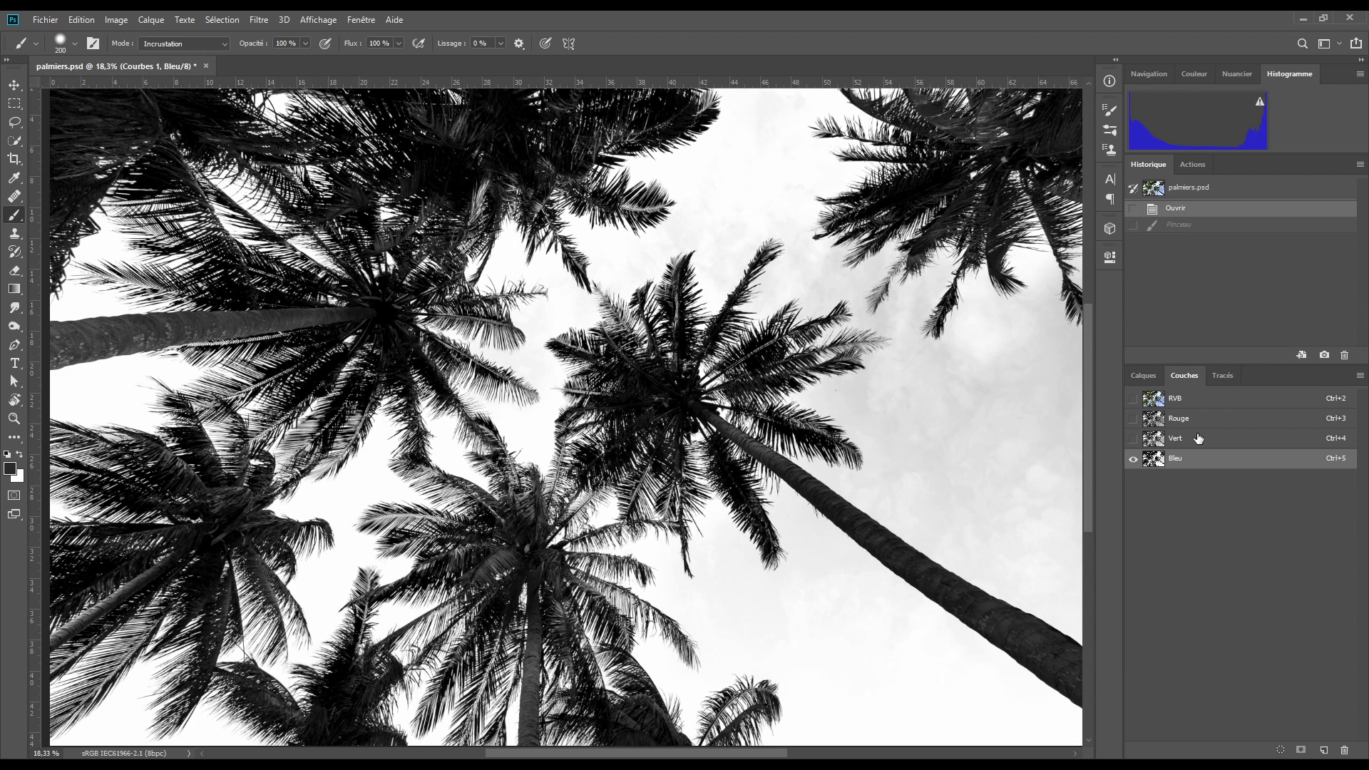
left_click(1184, 399)
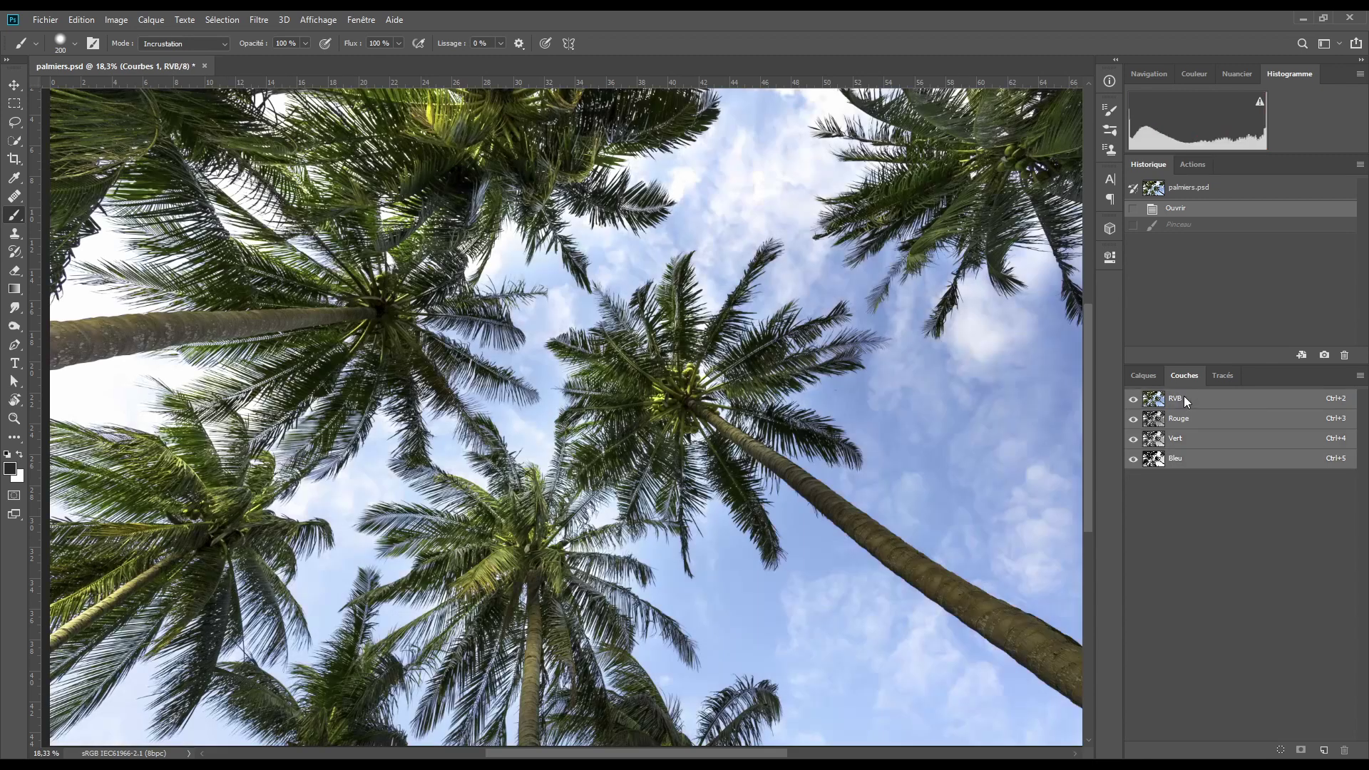
left_click(1143, 375)
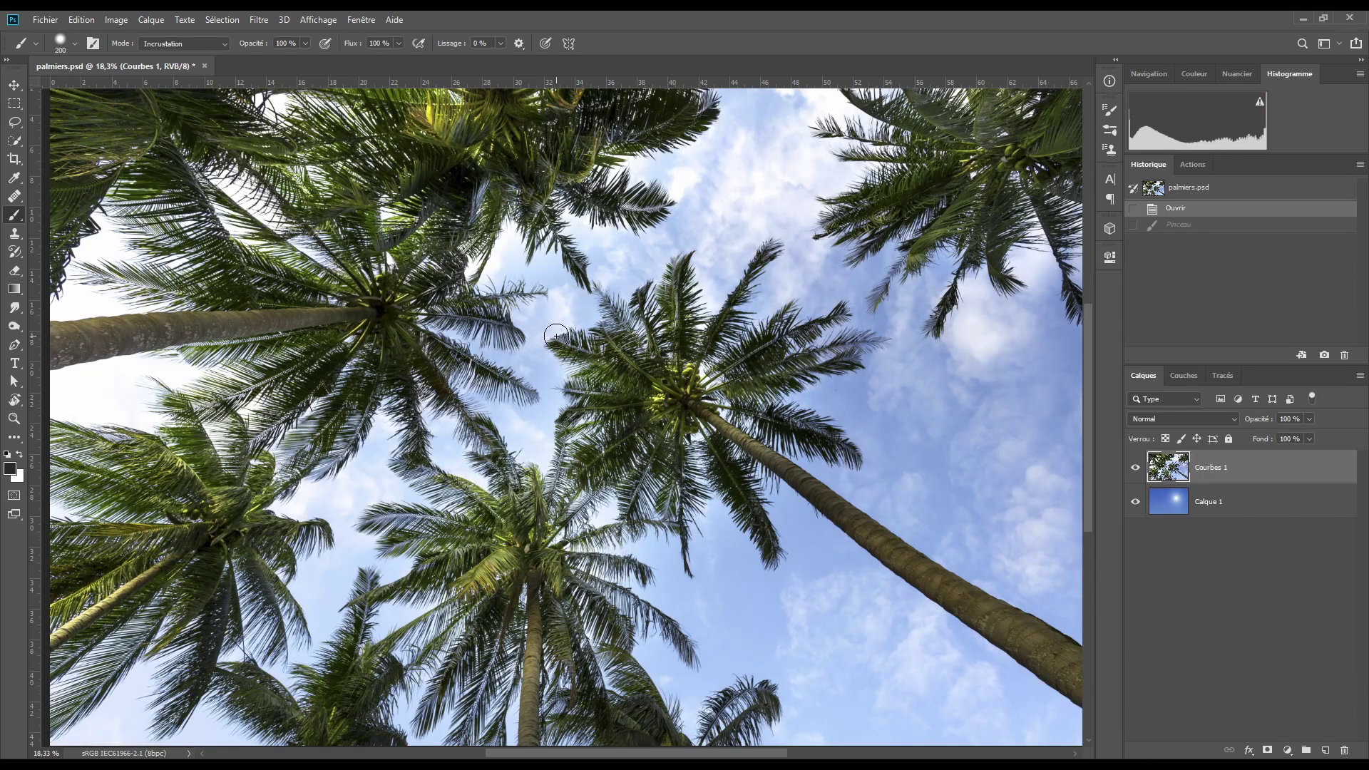
- Duplicate the image as "palmiers copie" with only the merged layers duplicated
left_click(116, 20)
left_click(142, 217)
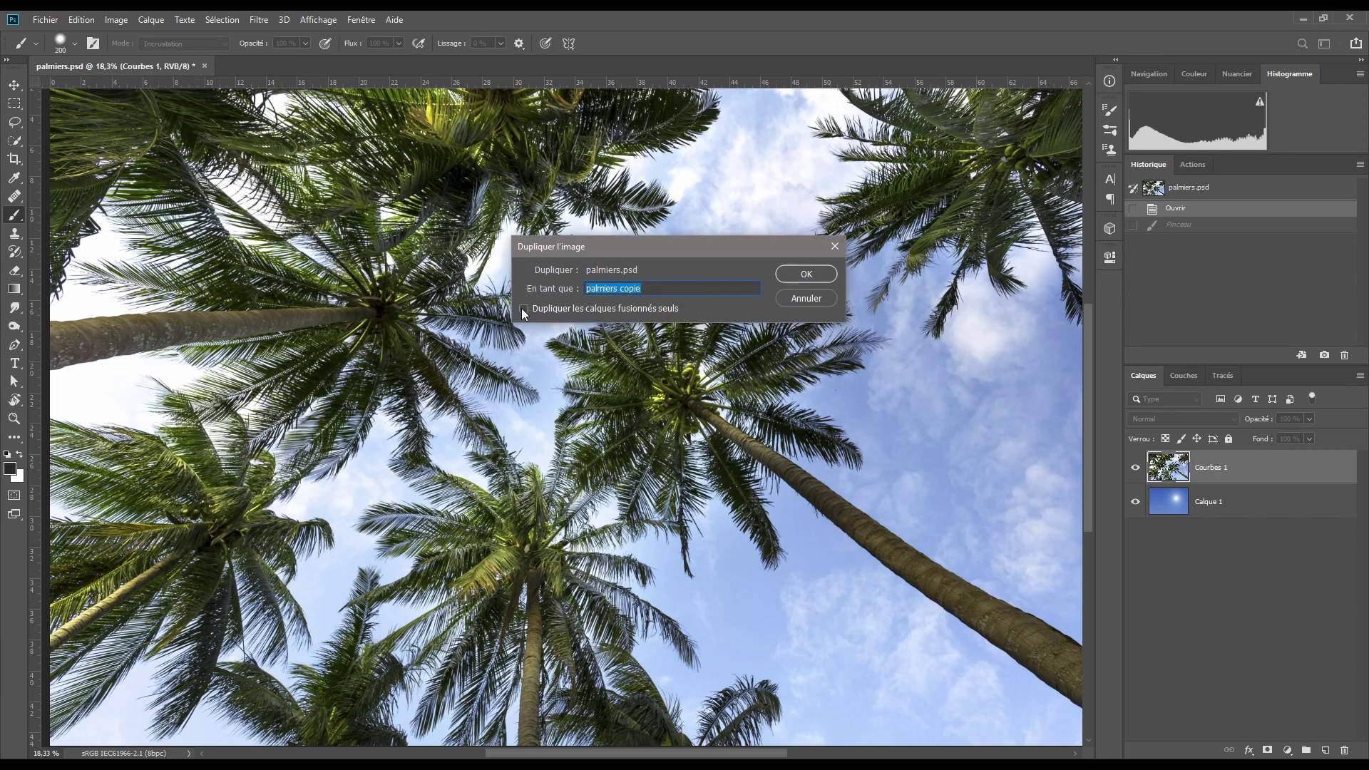
left_click(523, 308)
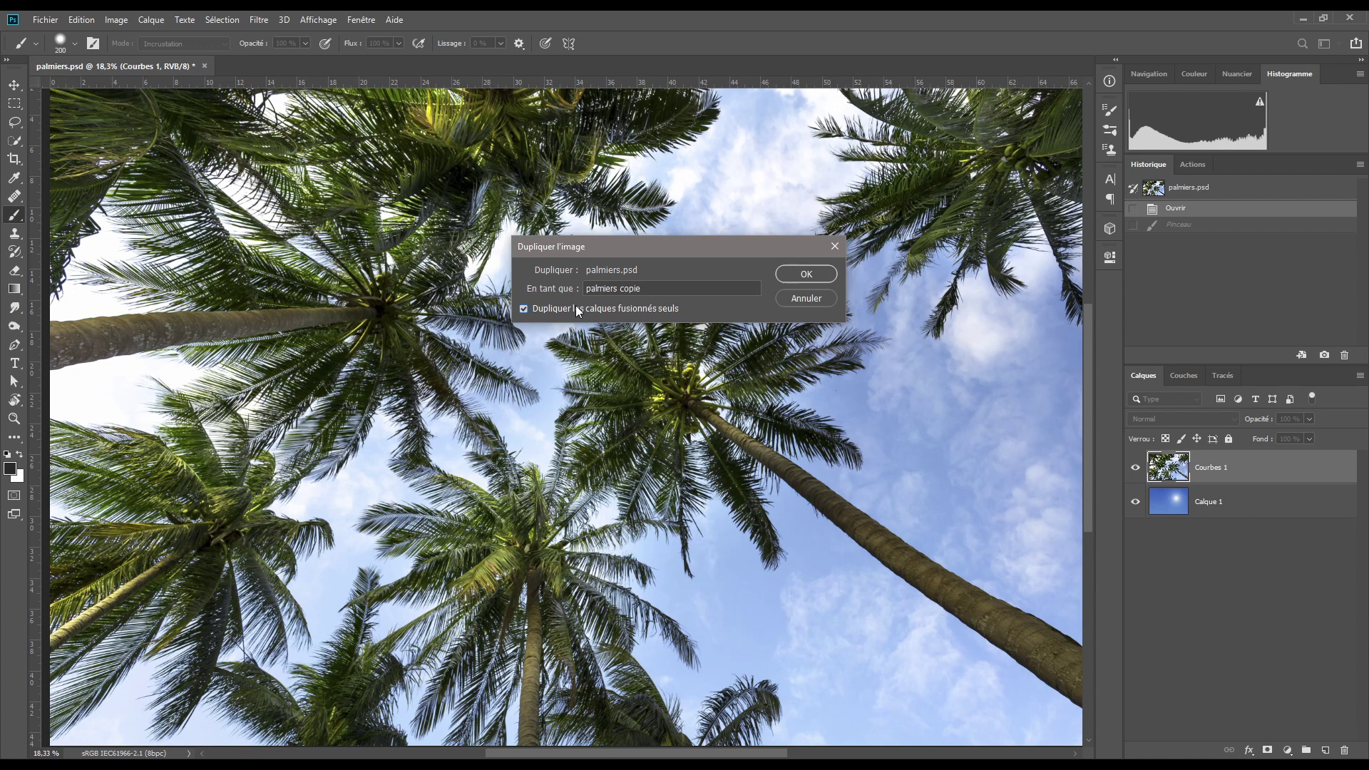
left_click(802, 275)
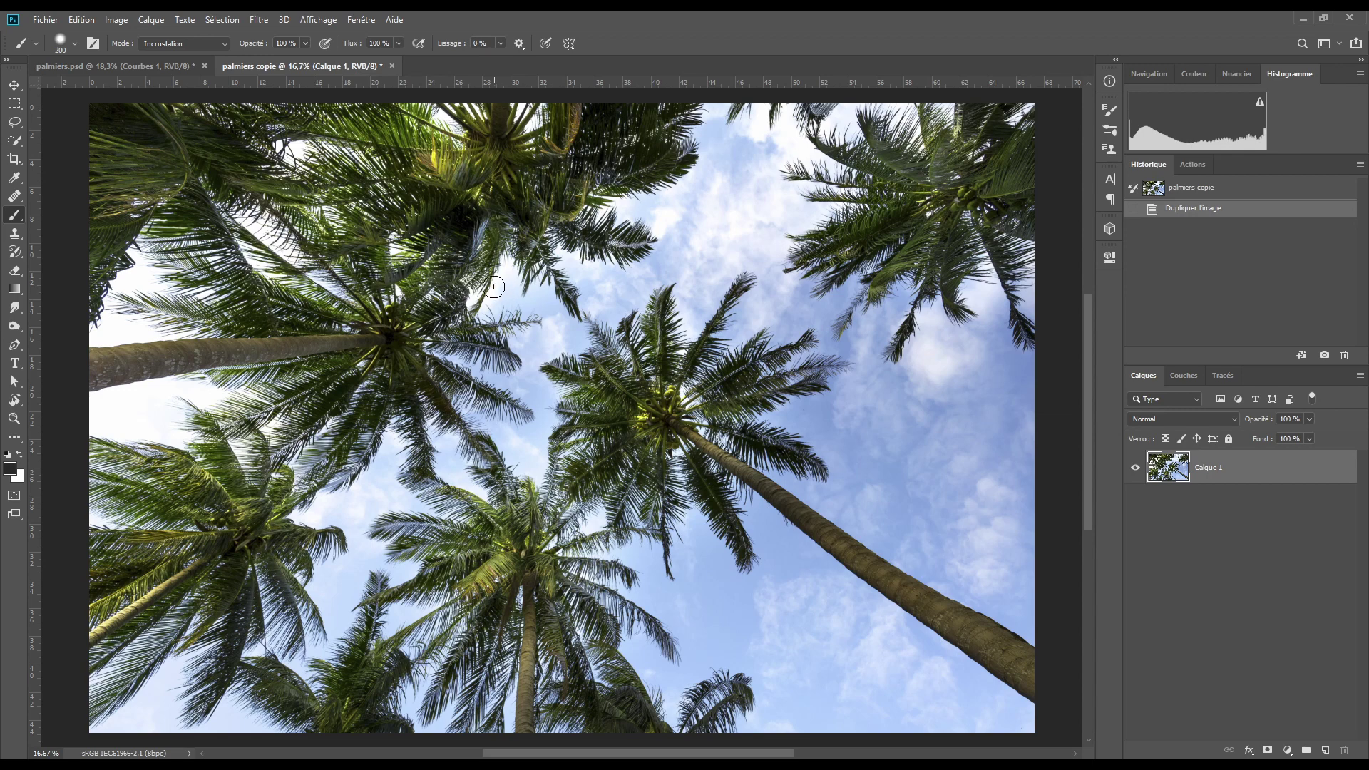
- Convert the duplicated image to CMJN colour mode, accepting the U.S. Web Coated (SWOP) v2 profile
left_click(116, 22)
mouse_move(136, 38)
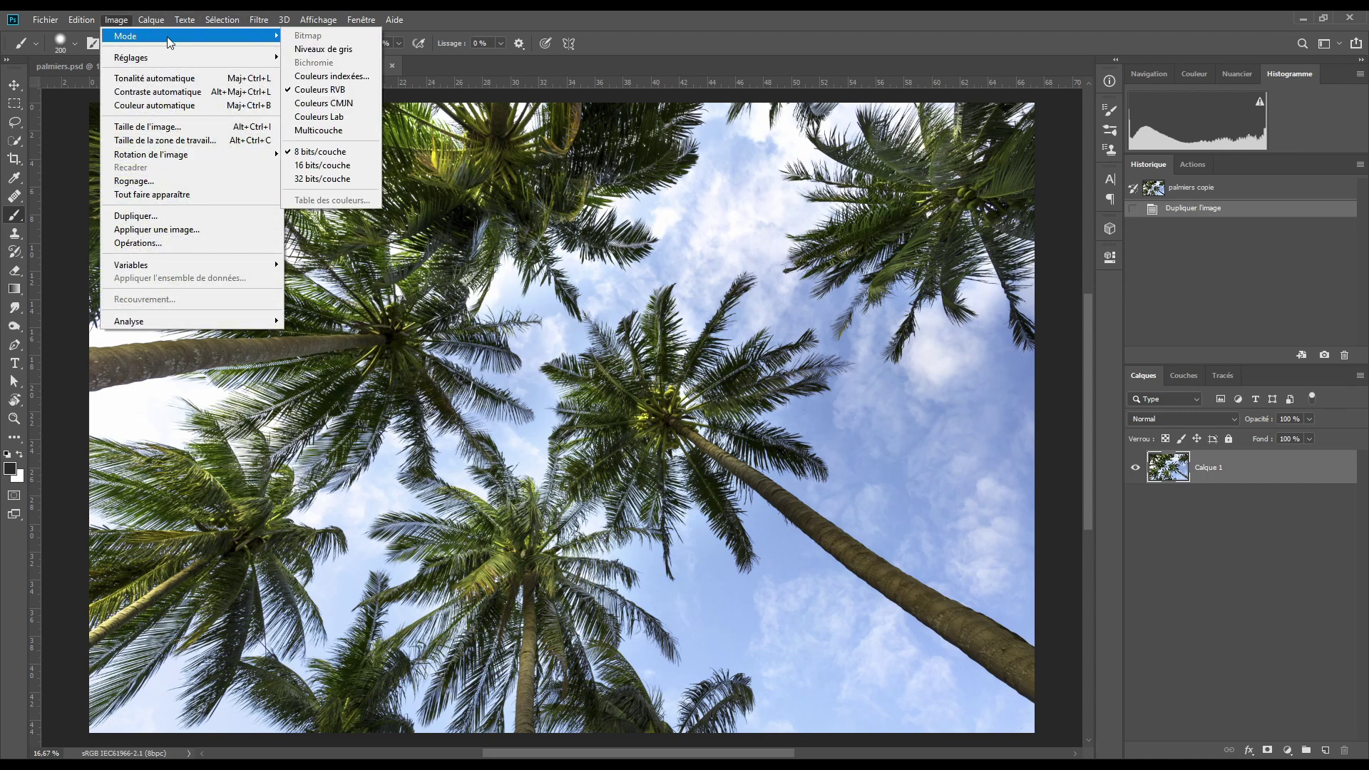
left_click(328, 105)
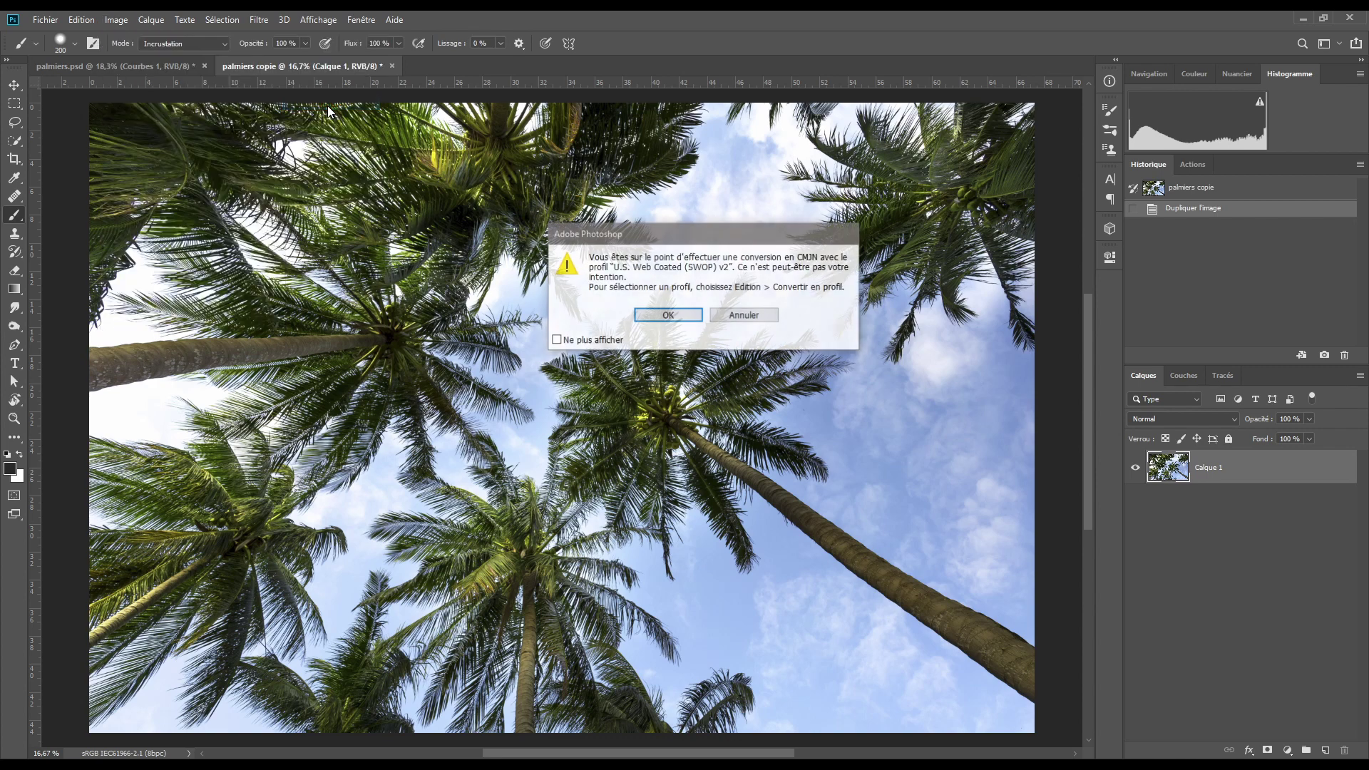
left_click(661, 312)
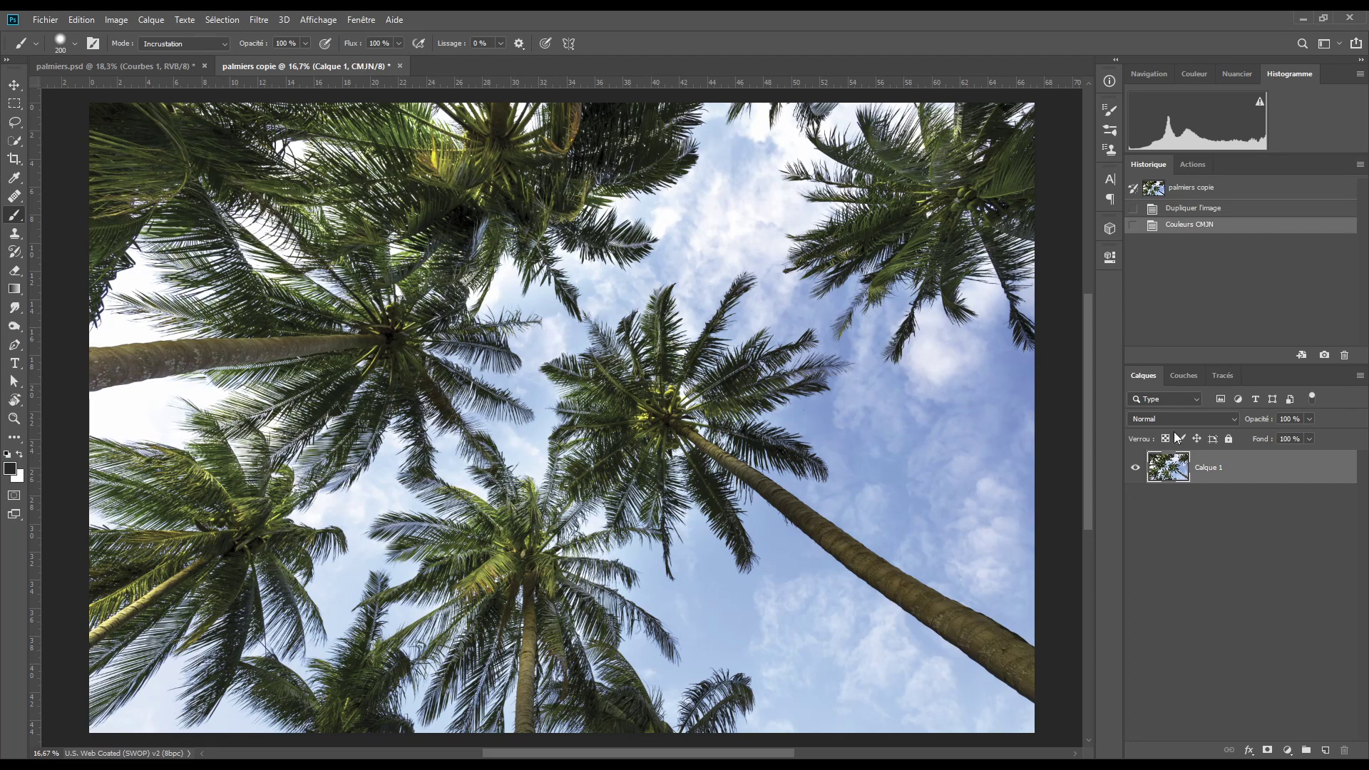
- Compare the Cyan, Magenta, Jaune and Noir channels individually, ending with the Jaune channel displayed
left_click(1184, 376)
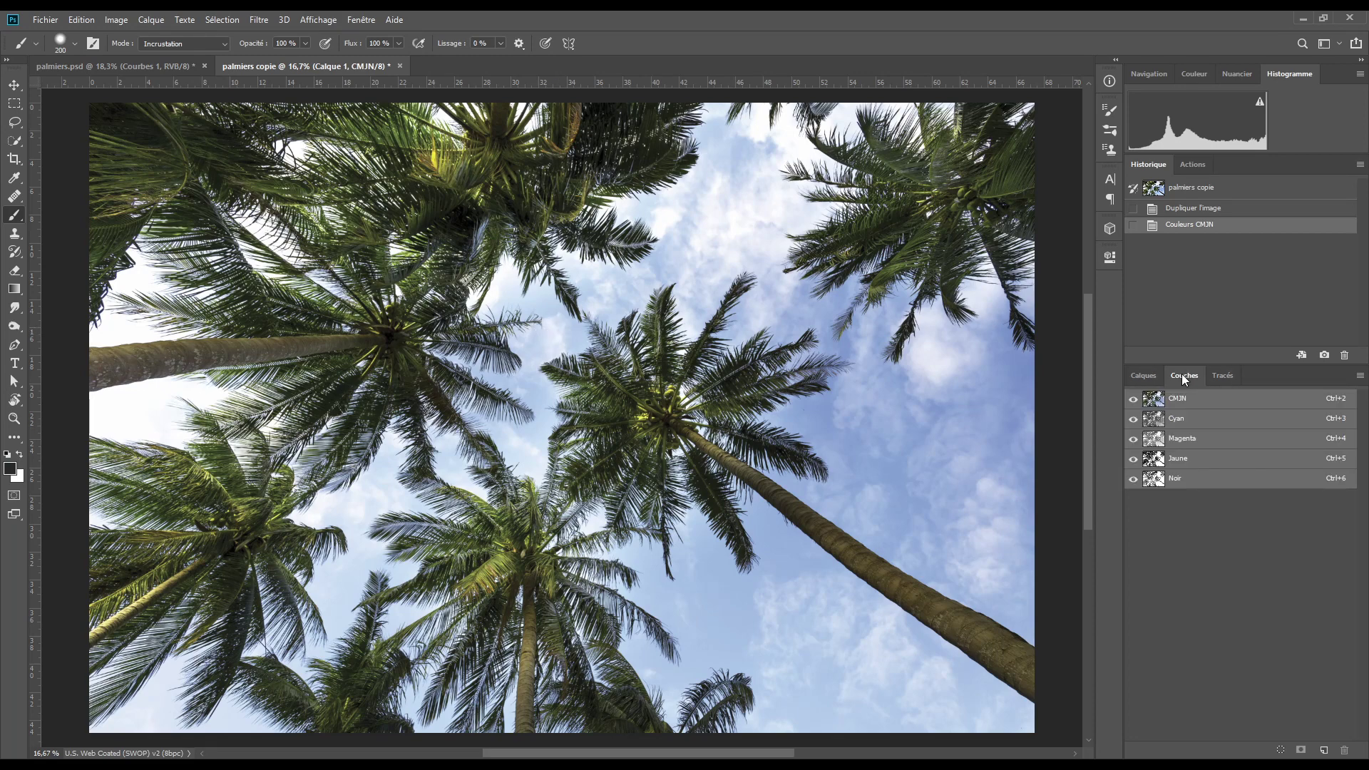
left_click(1201, 420)
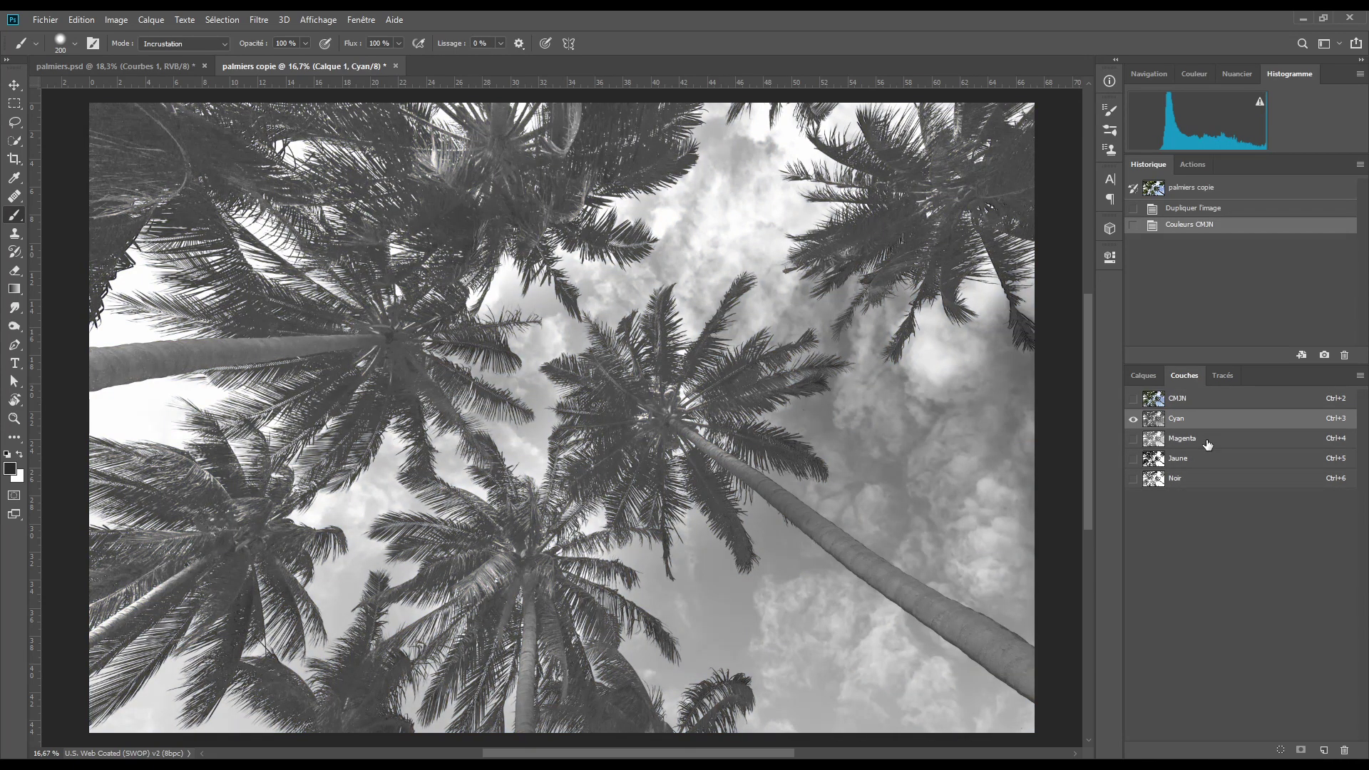
left_click(1207, 444)
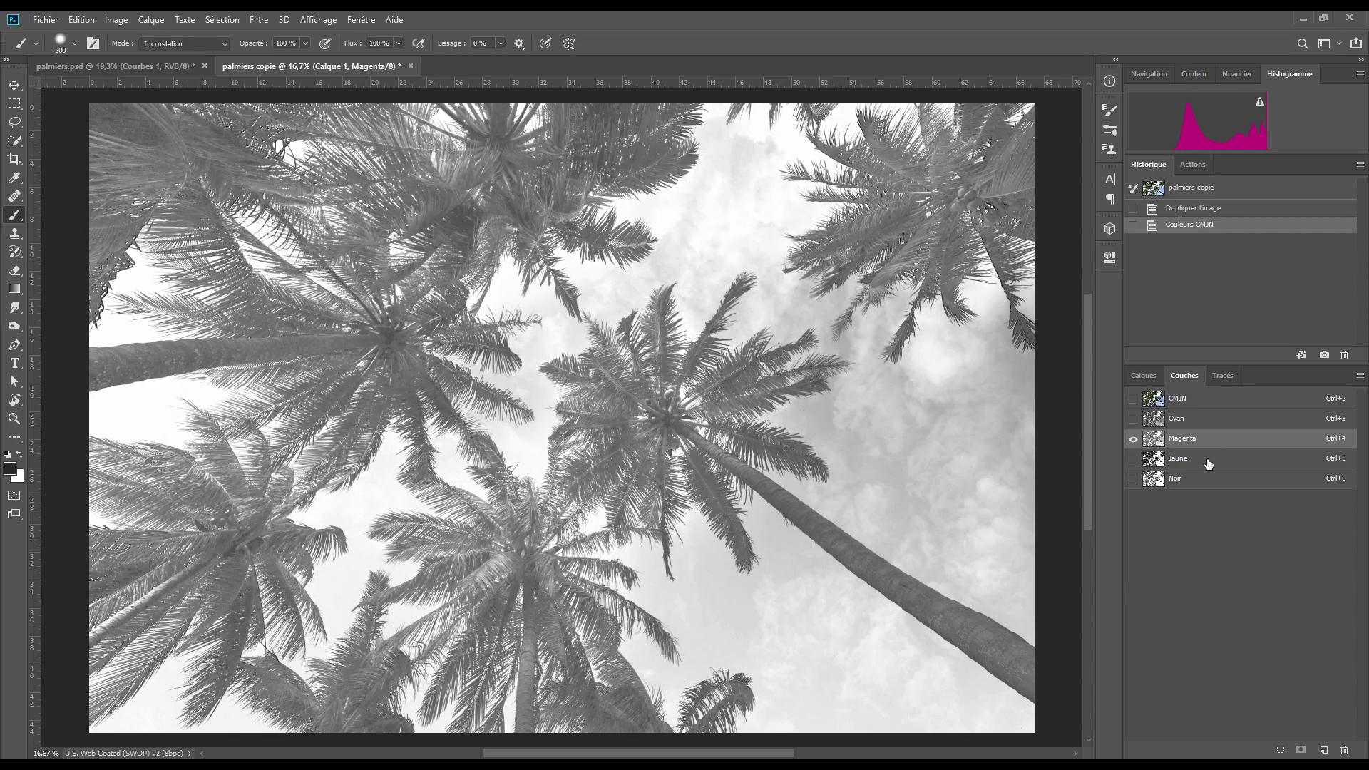
left_click(1208, 461)
left_click(1204, 479)
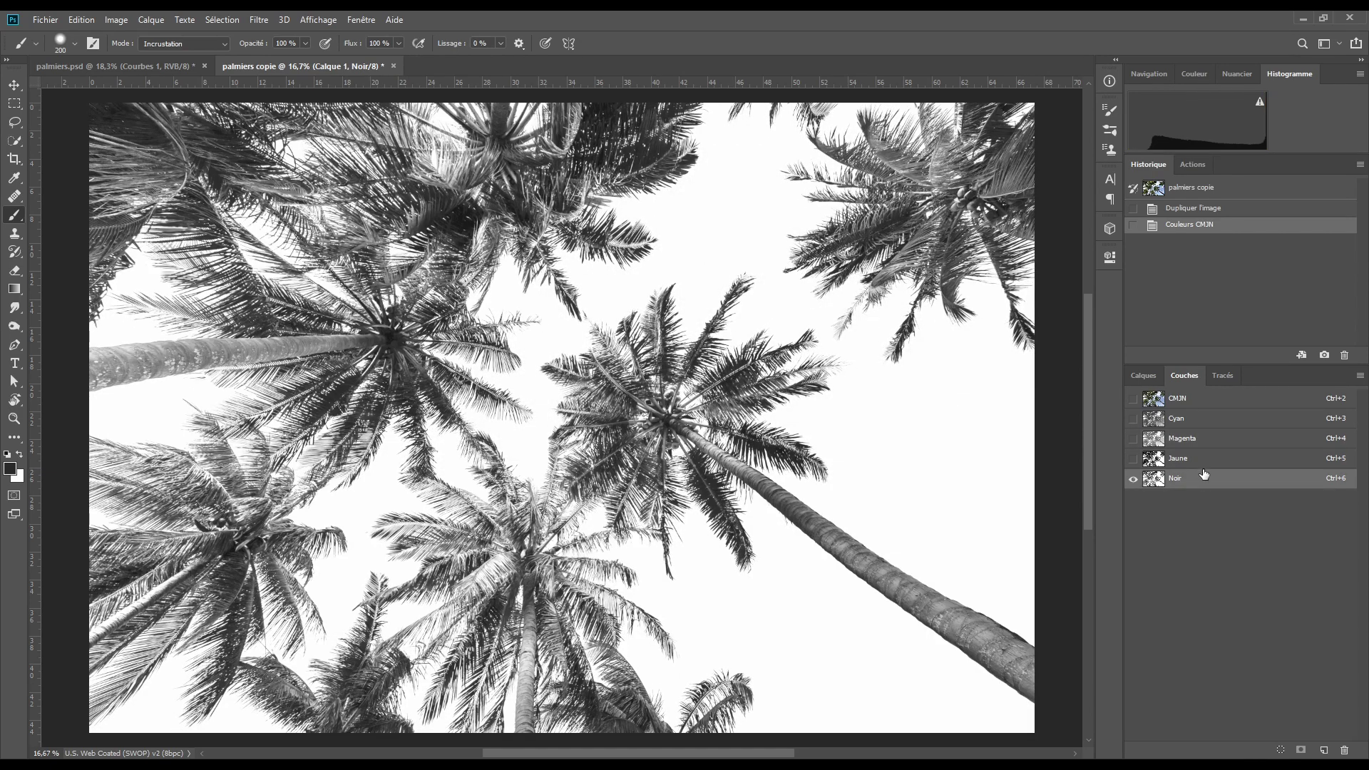
left_click(1183, 461)
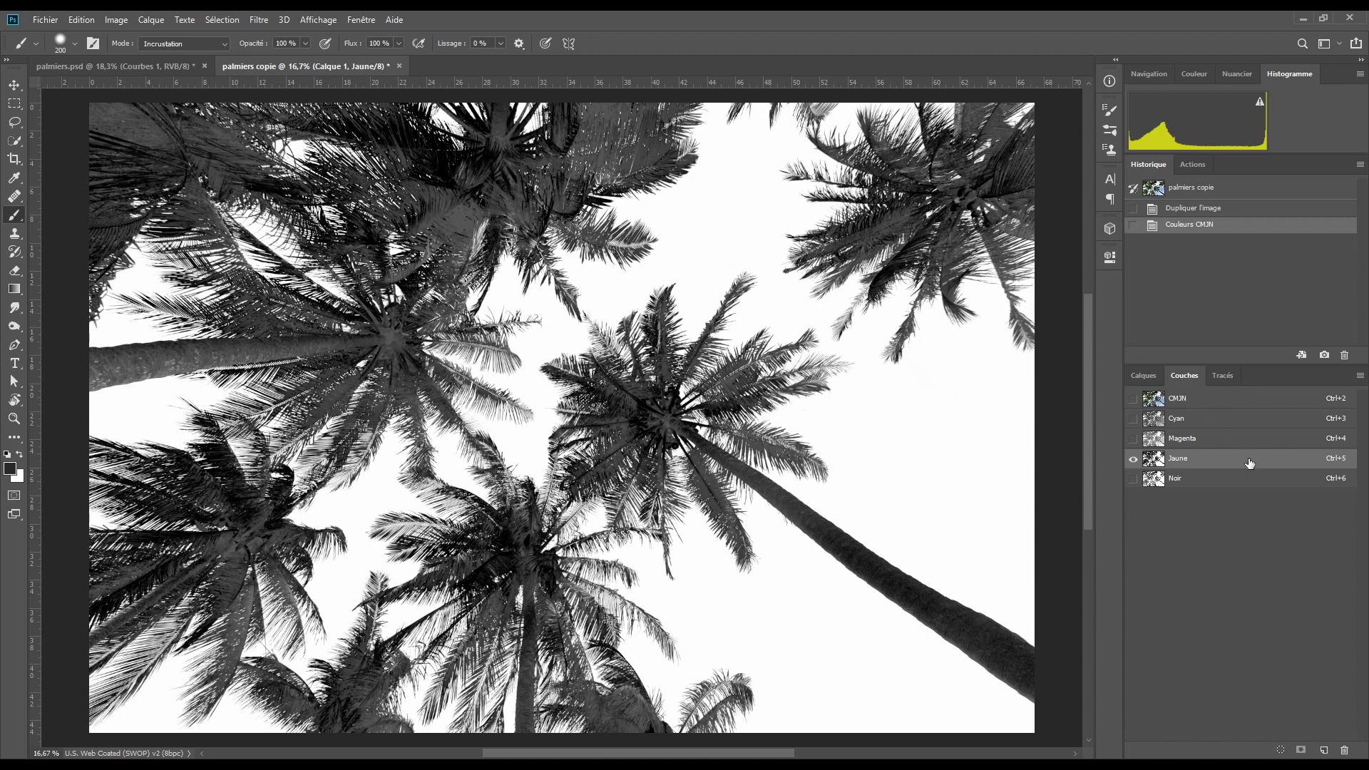
- Duplicate the Jaune channel and invert the copy so the palms are light on a dark sky
left_click_drag(1249, 463, 1323, 751)
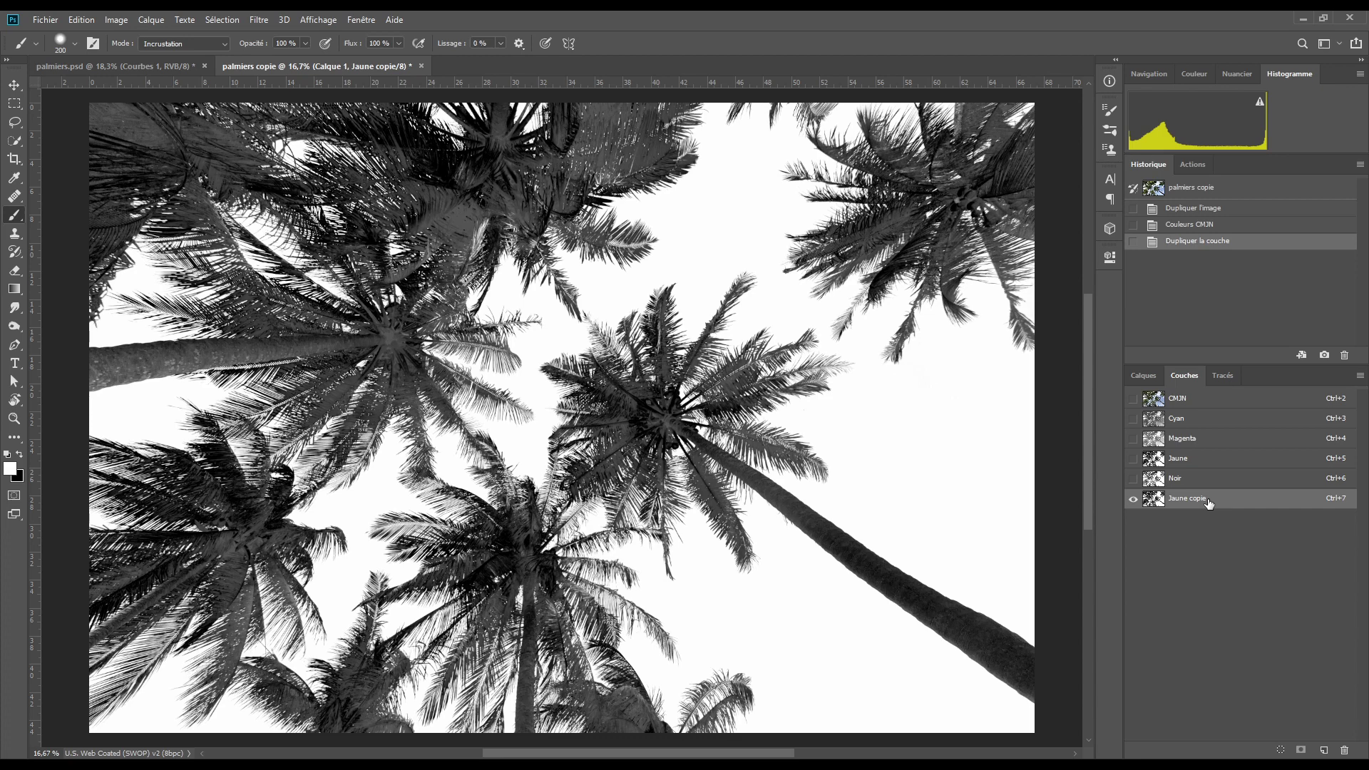
left_click_drag(1207, 504, 1210, 507)
key("ctrl+i")
- Boost the contrast of the Jaune copie channel with Levels, using input values 67, 1,12 and 179
left_click(116, 20)
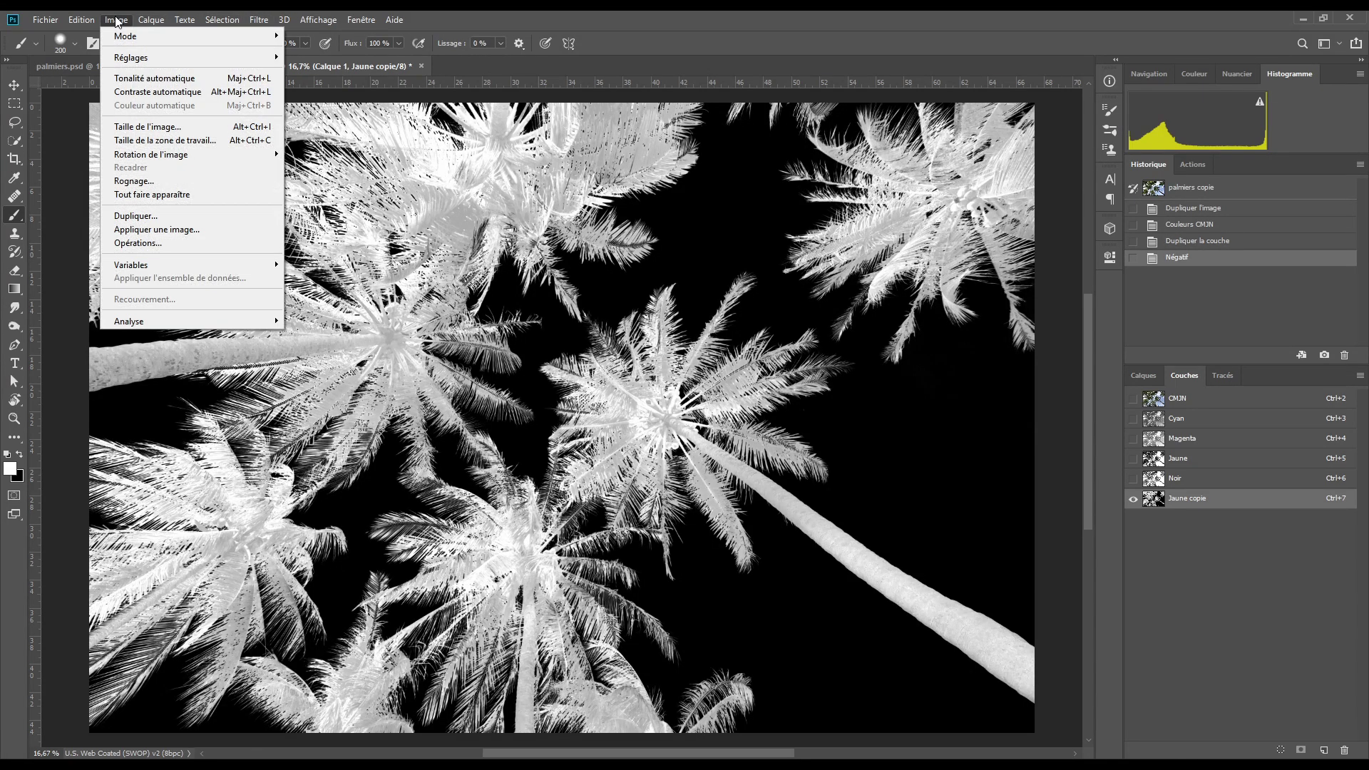
left_click(116, 20)
left_click(117, 20)
mouse_move(171, 64)
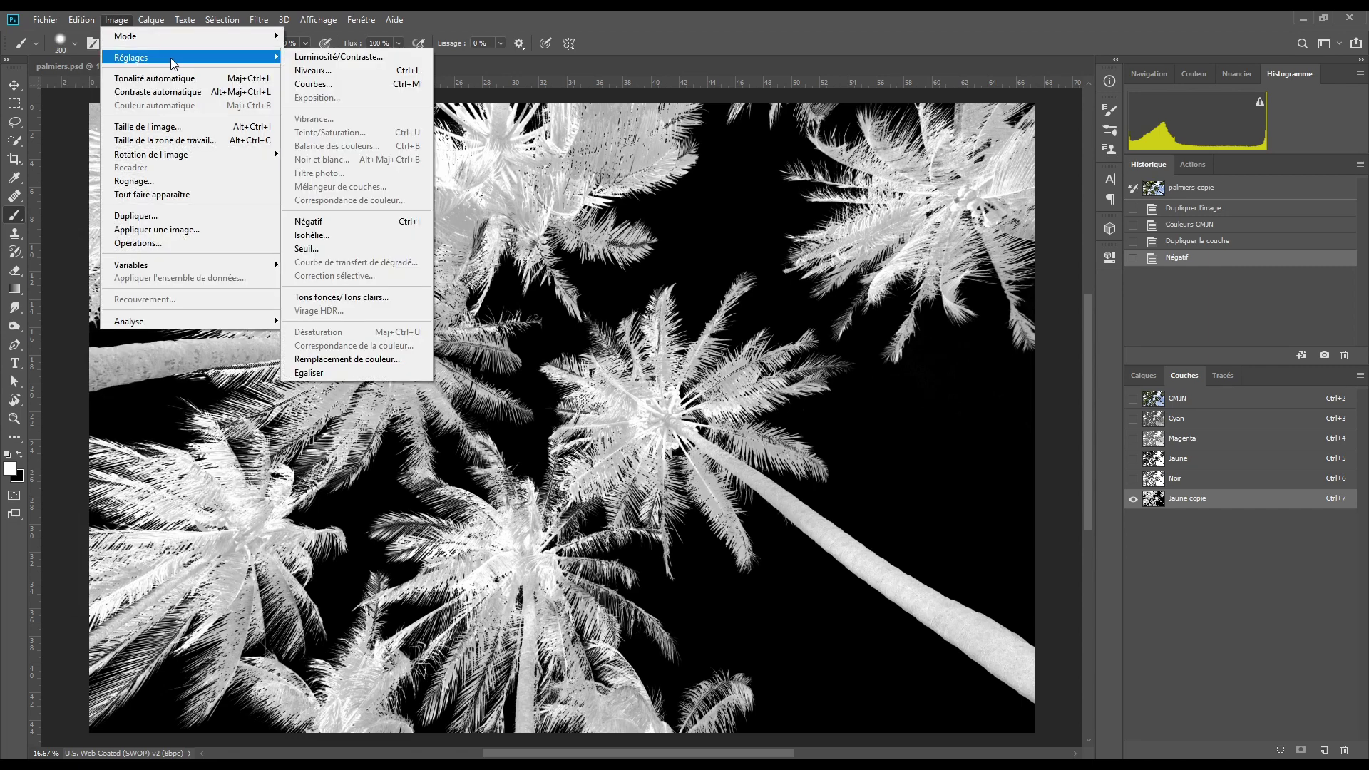
left_click(329, 69)
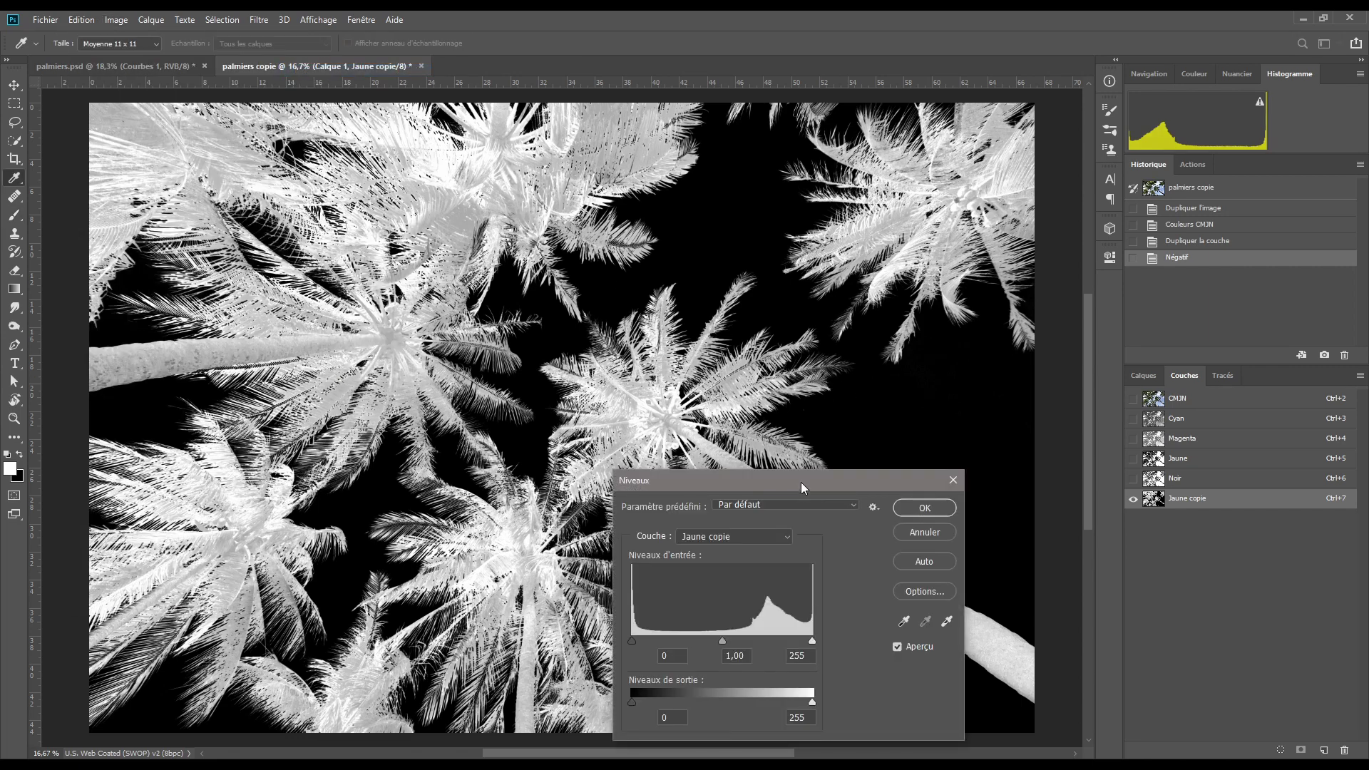
left_click_drag(802, 482, 794, 410)
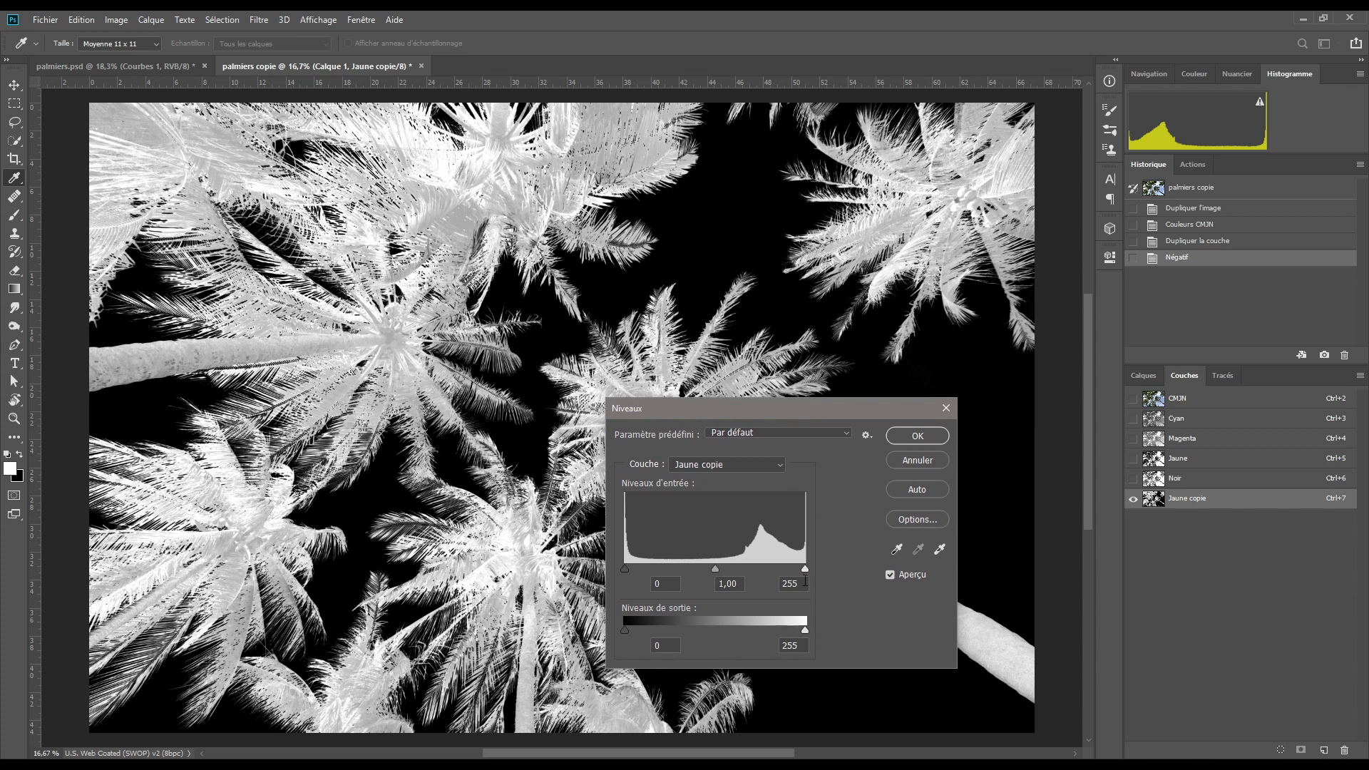
left_click_drag(804, 570, 768, 575)
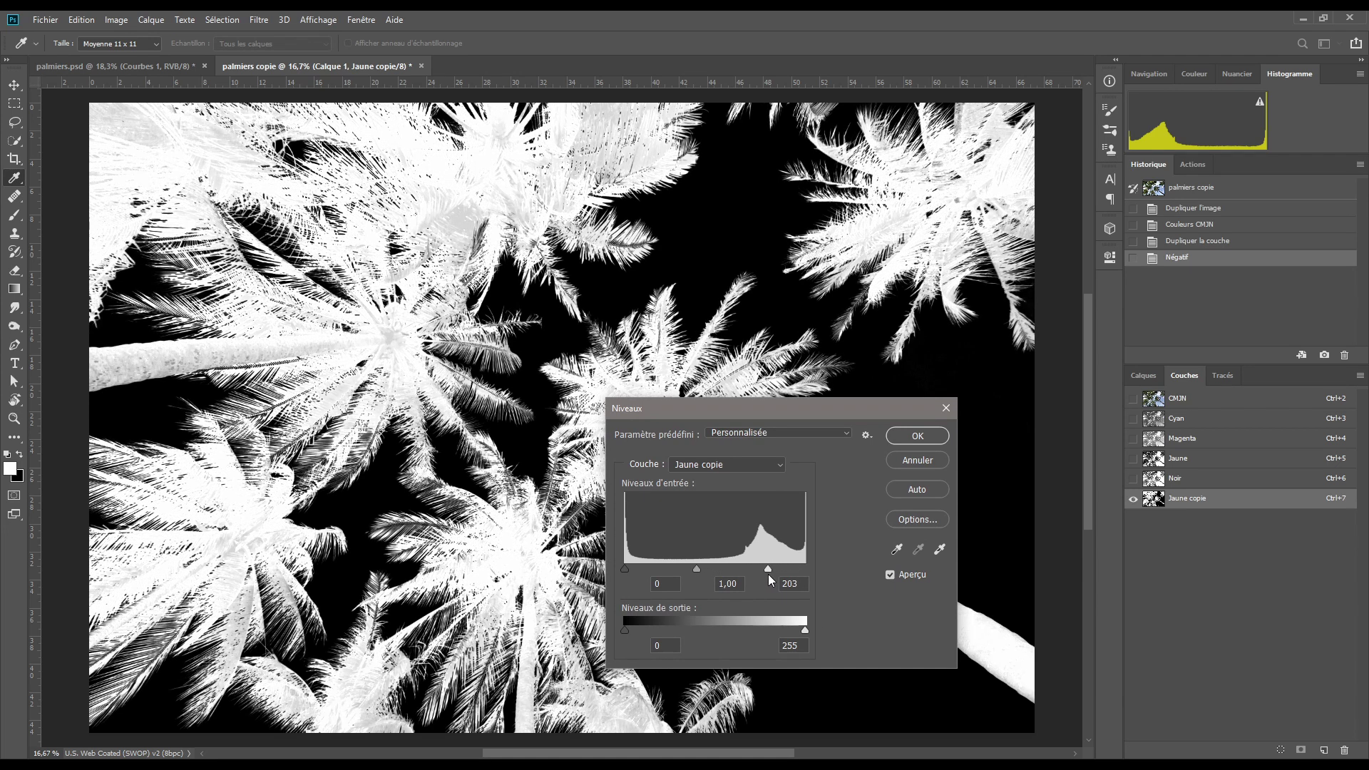
left_click_drag(623, 568, 672, 569)
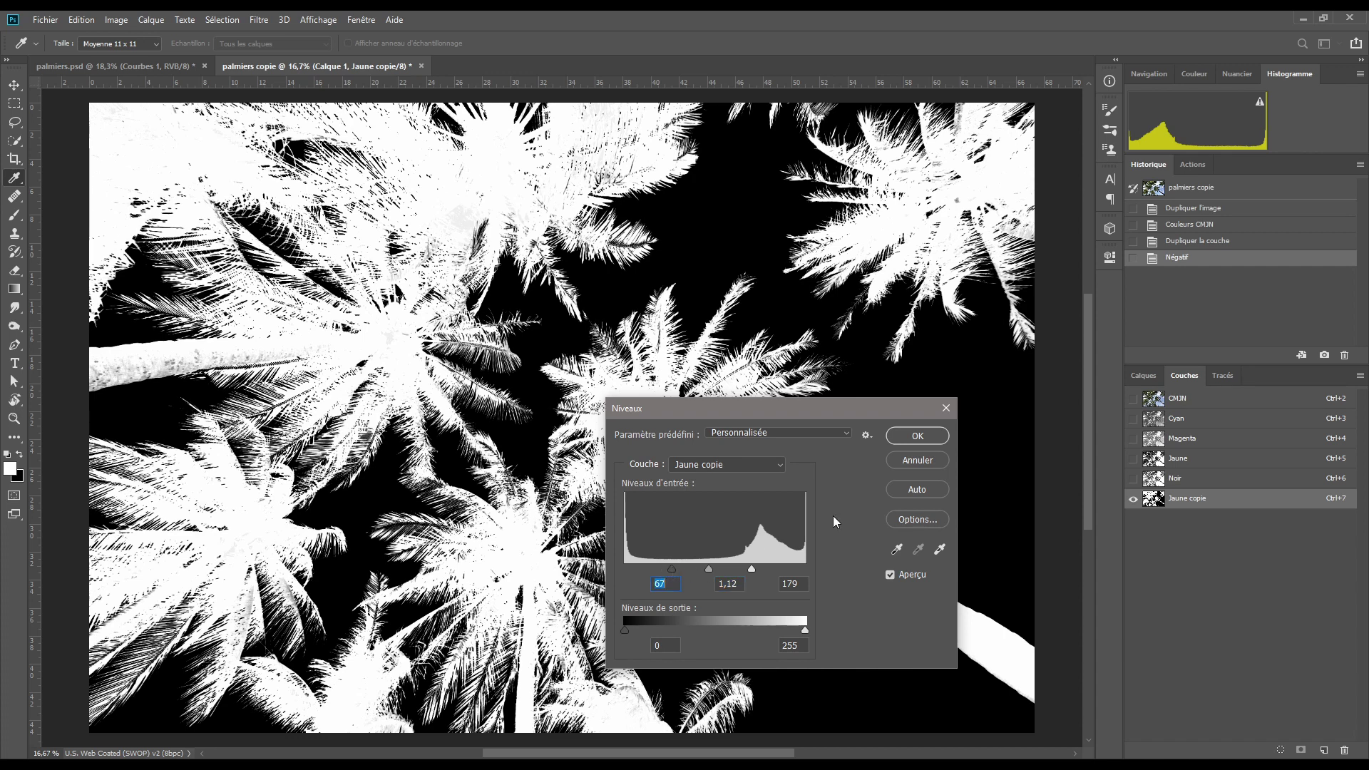
left_click(918, 438)
key("b")
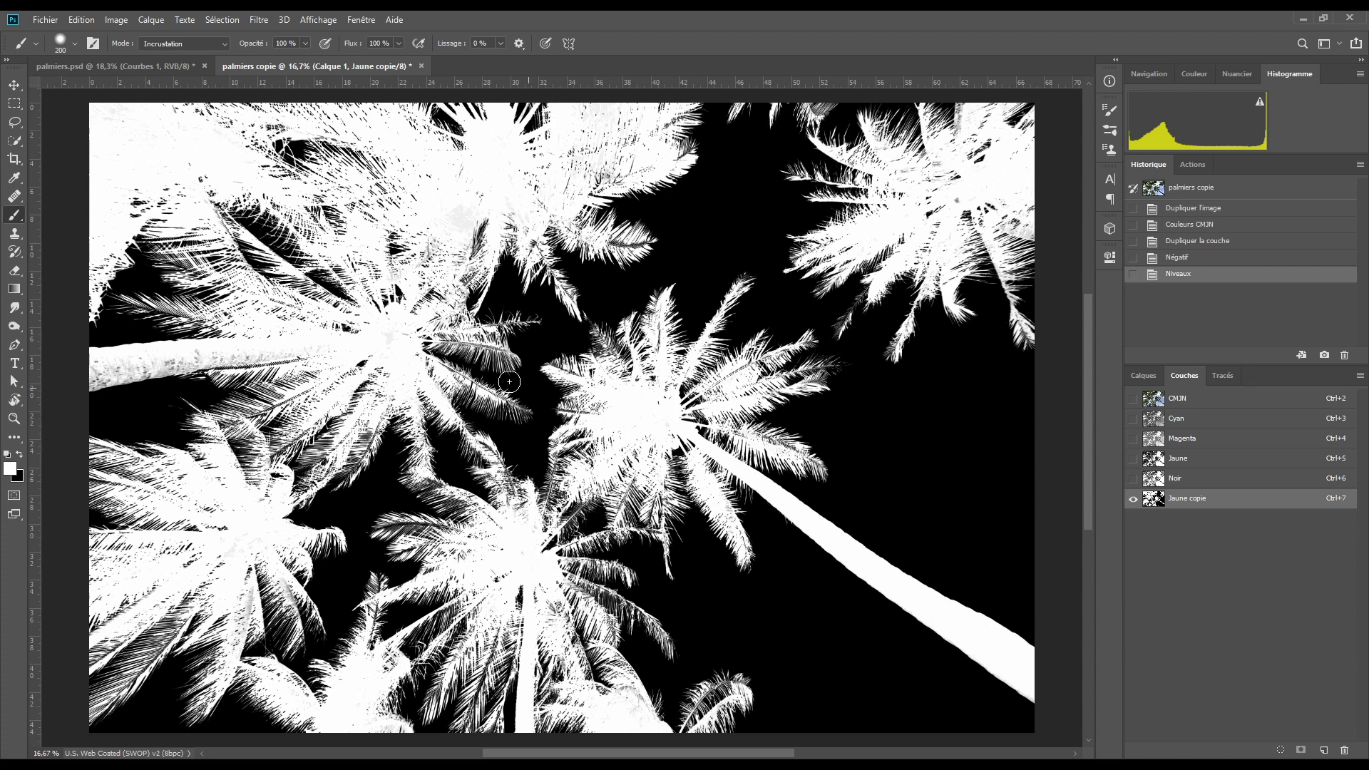
- In palmiers.psd, load a new selection from the Jaune copie channel of the palmiers copie document
left_click(124, 65)
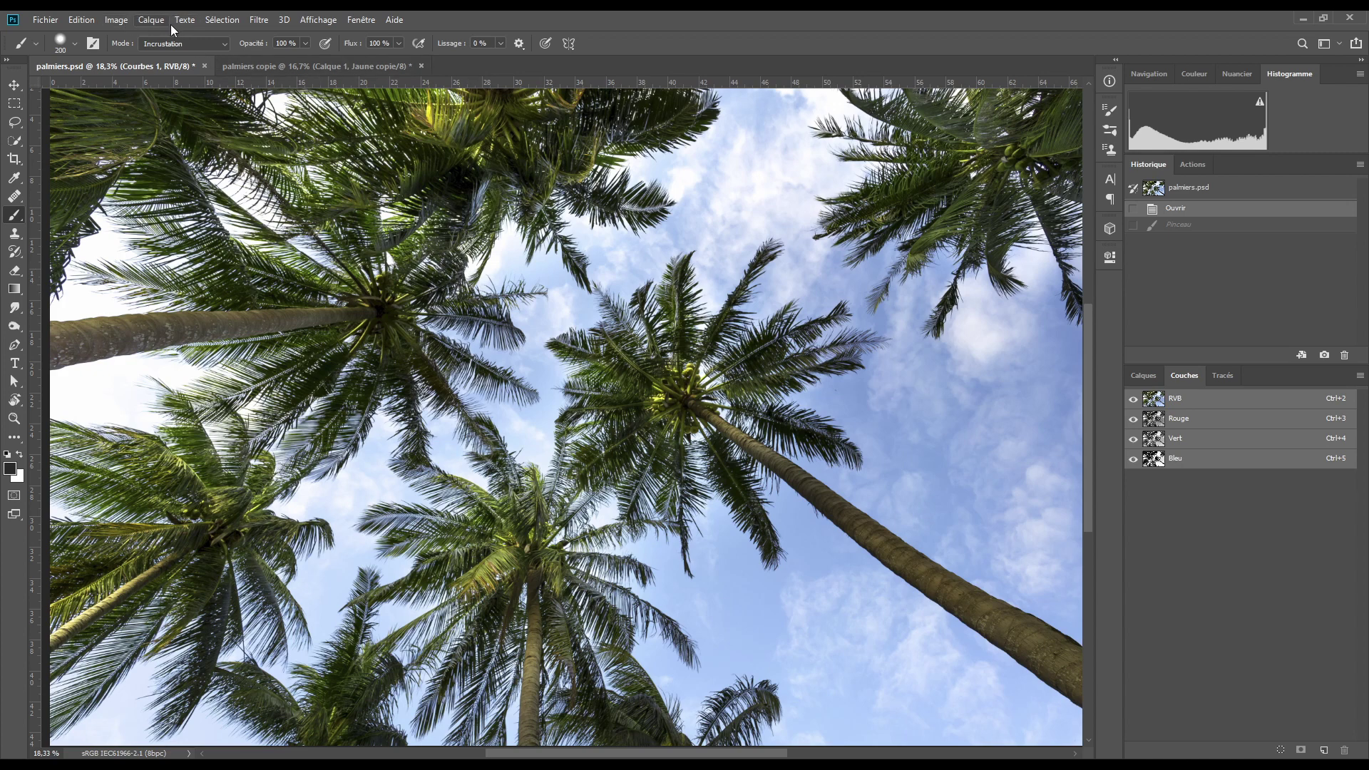
left_click(218, 21)
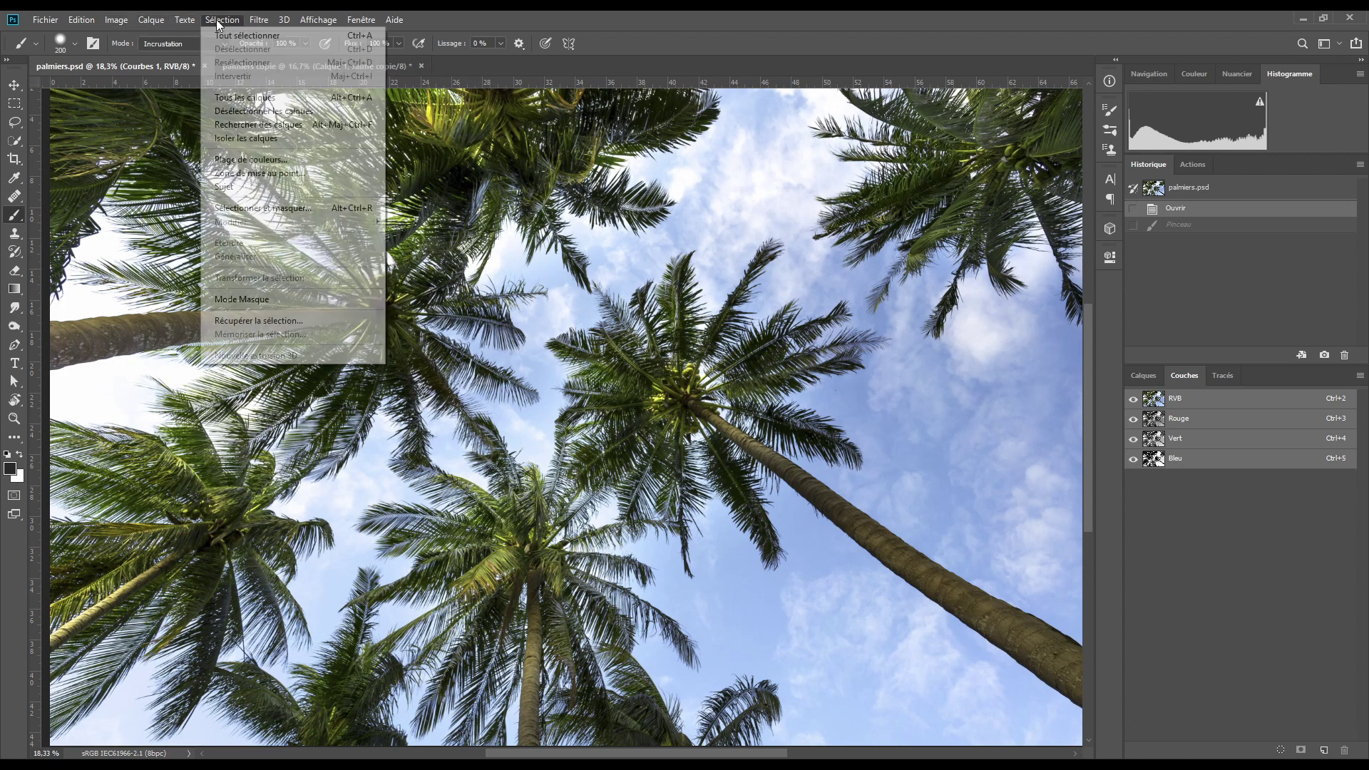
left_click(276, 321)
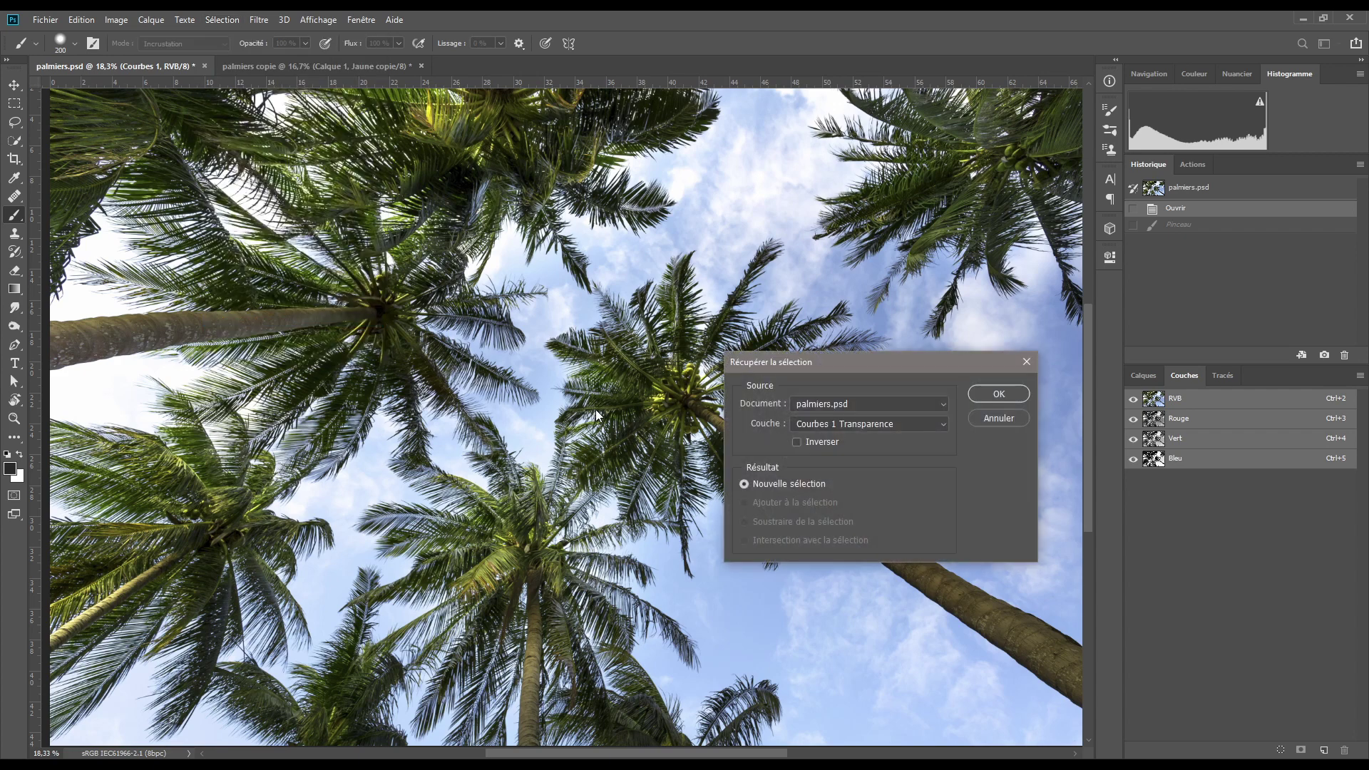
left_click(835, 405)
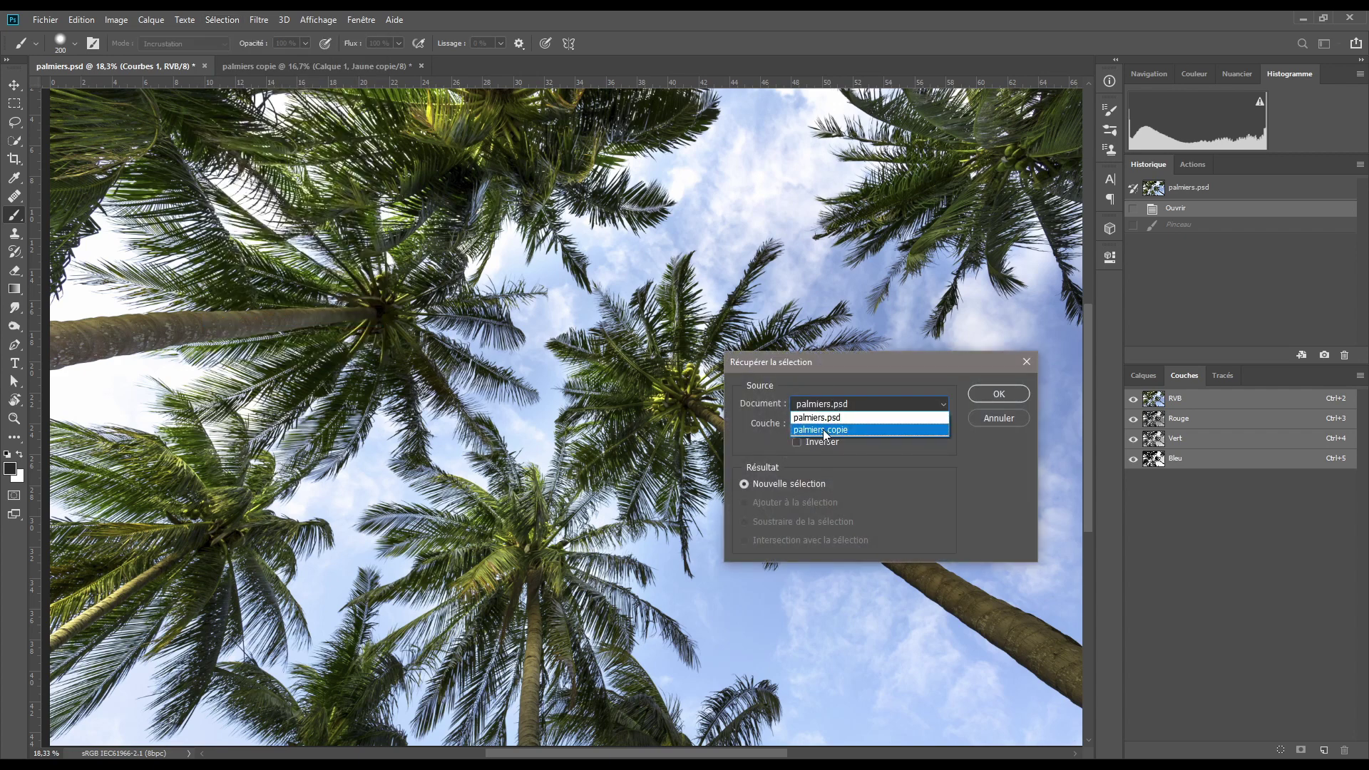
left_click(822, 429)
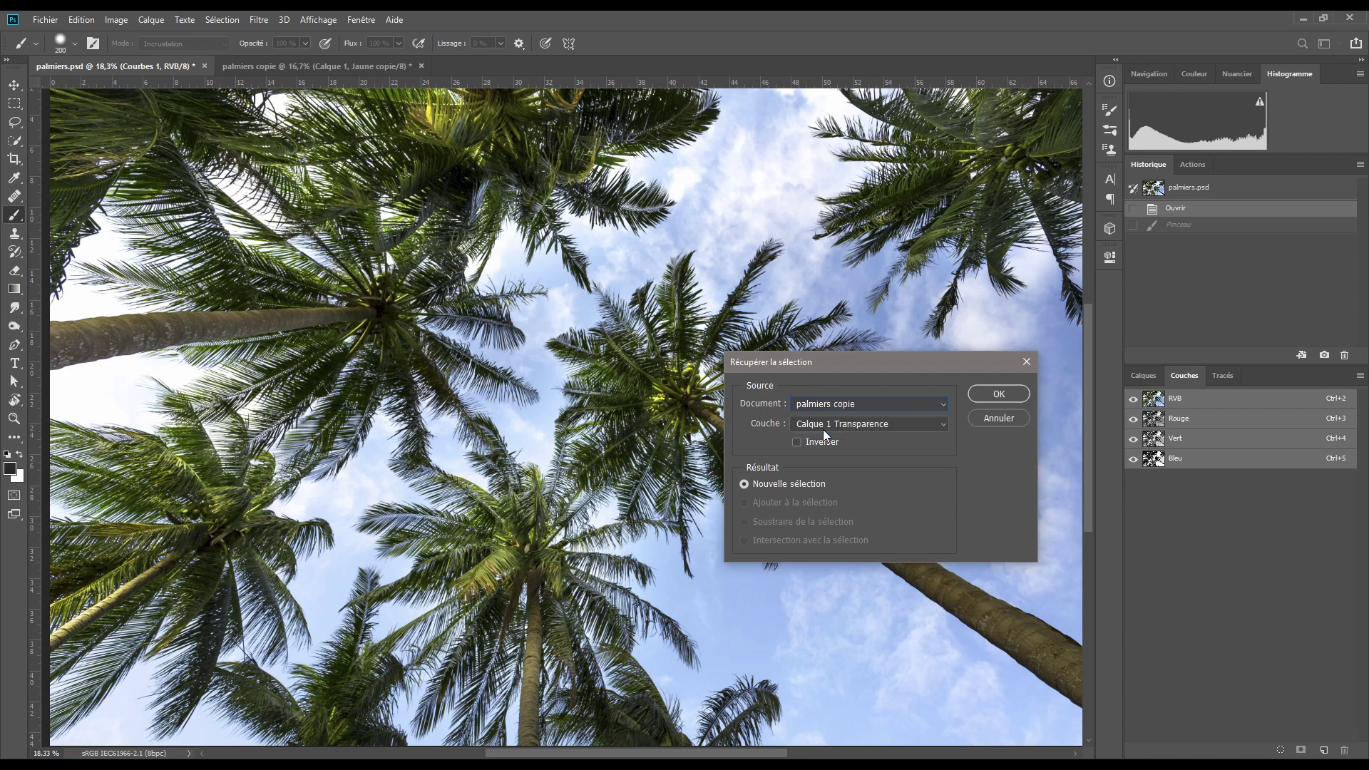
left_click(820, 426)
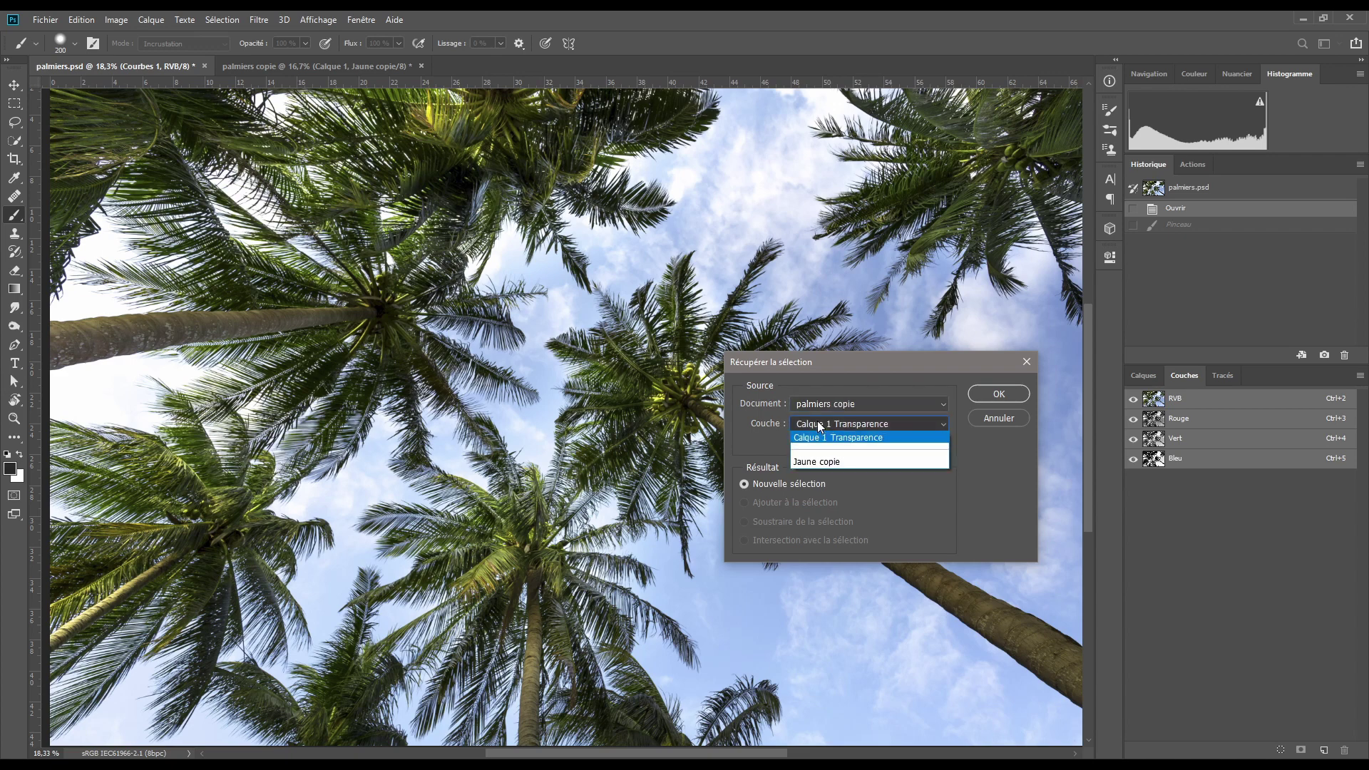
left_click(820, 462)
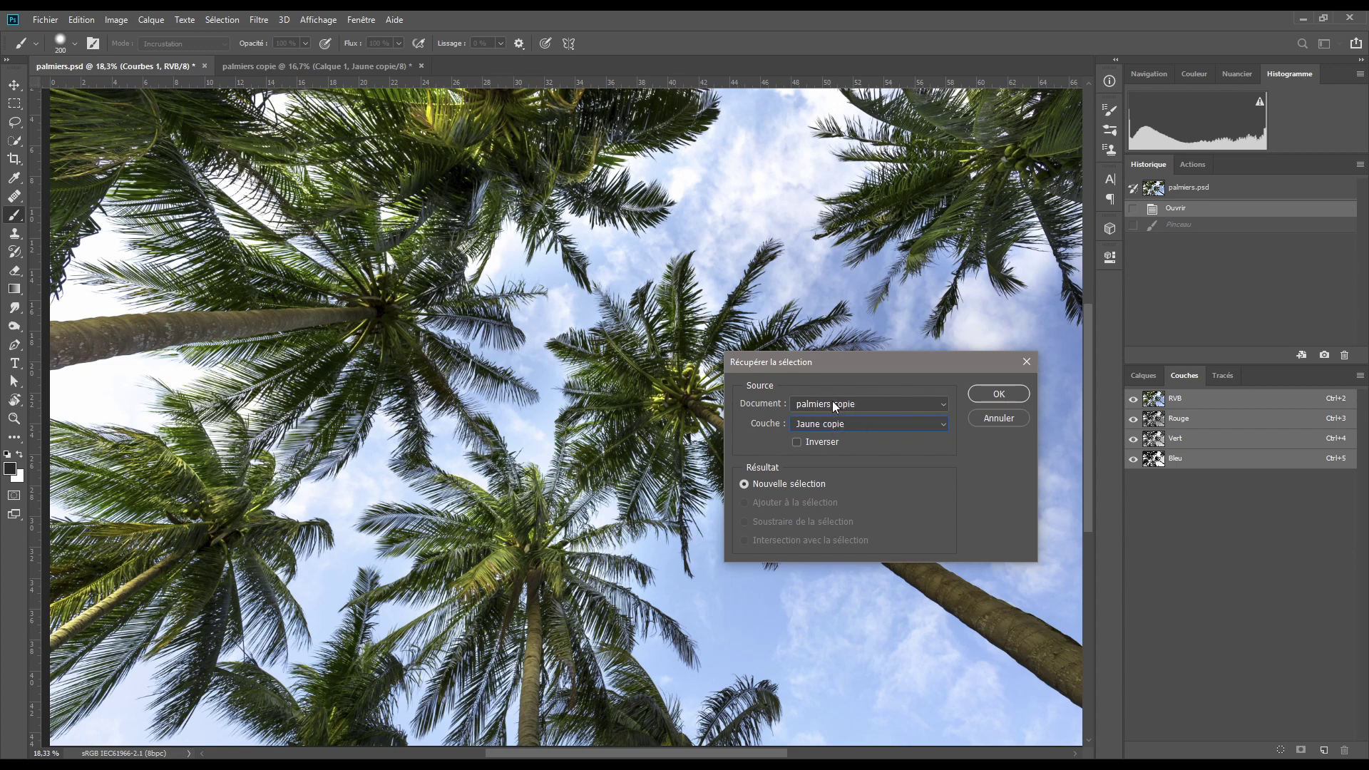
left_click(998, 394)
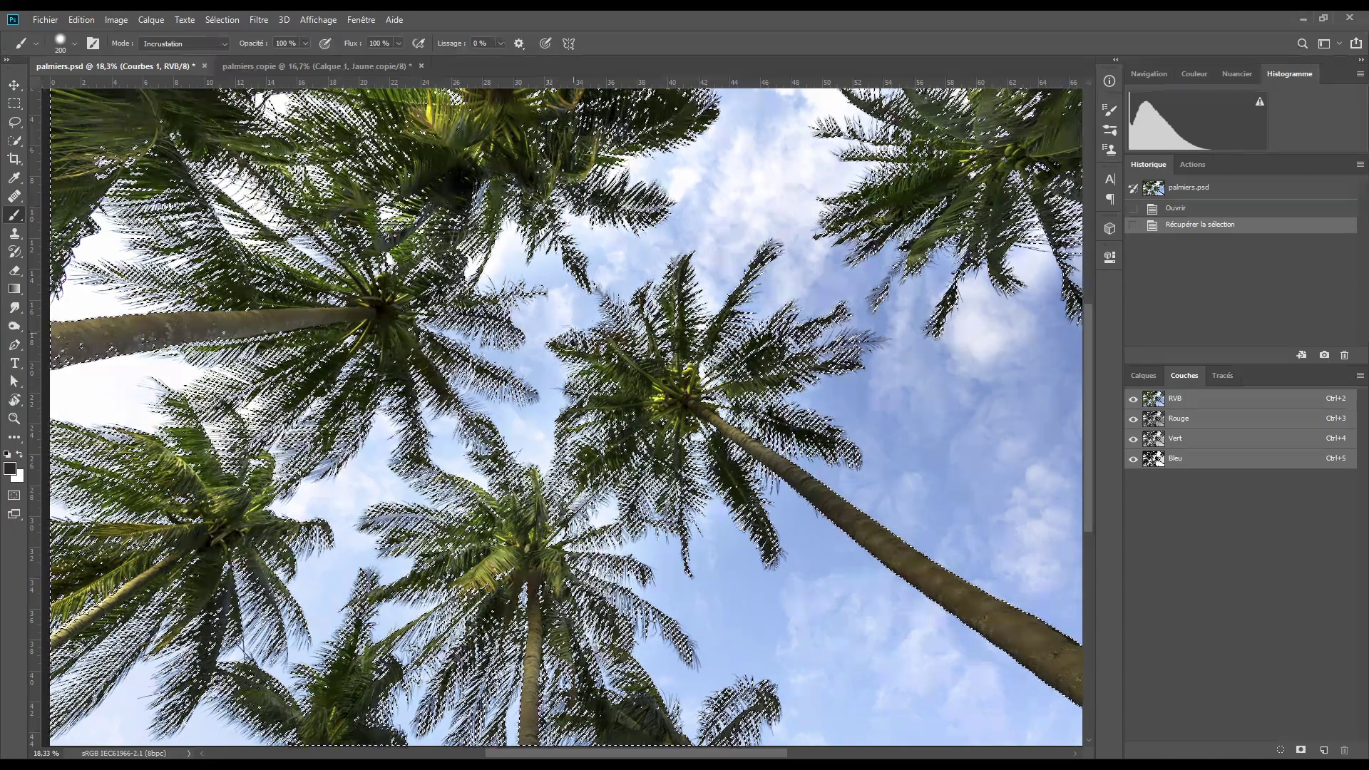
- Add a layer mask to the Courbes 1 layer from the loaded palm selection
left_click(1144, 376)
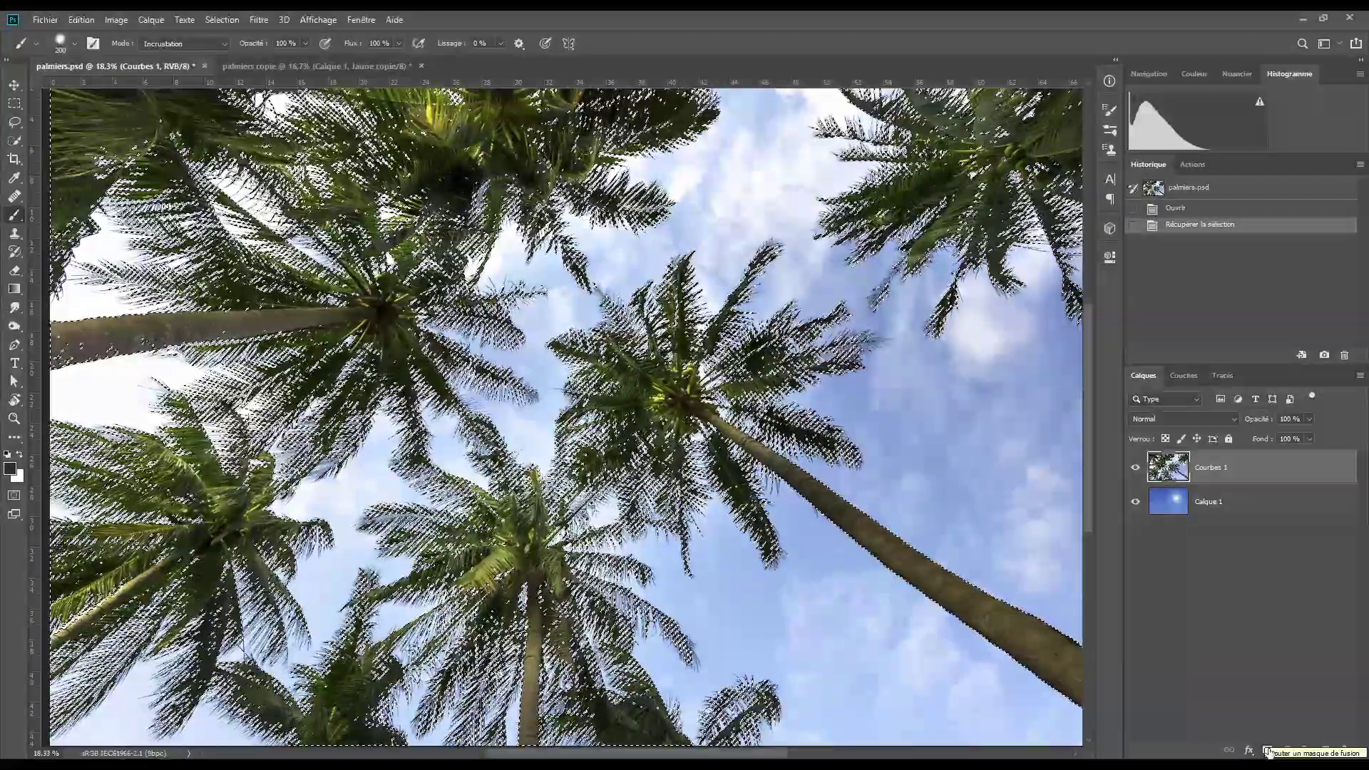
left_click(1269, 751)
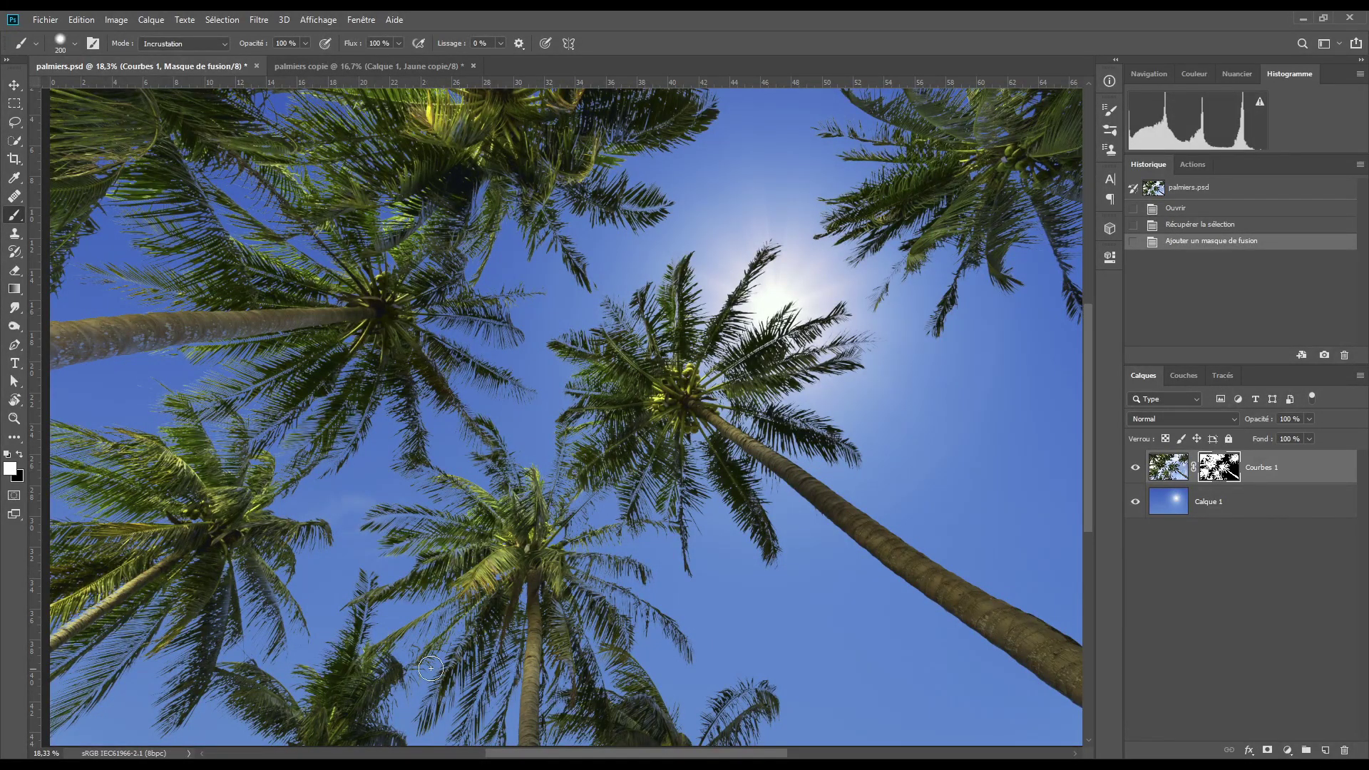
- Brush white over the leftmost horizontal palm trunk on the layer mask, using a 300 px brush in Incrustation mode
key("bracketright")
scroll(553, 445, "down", 1)
left_click(553, 445)
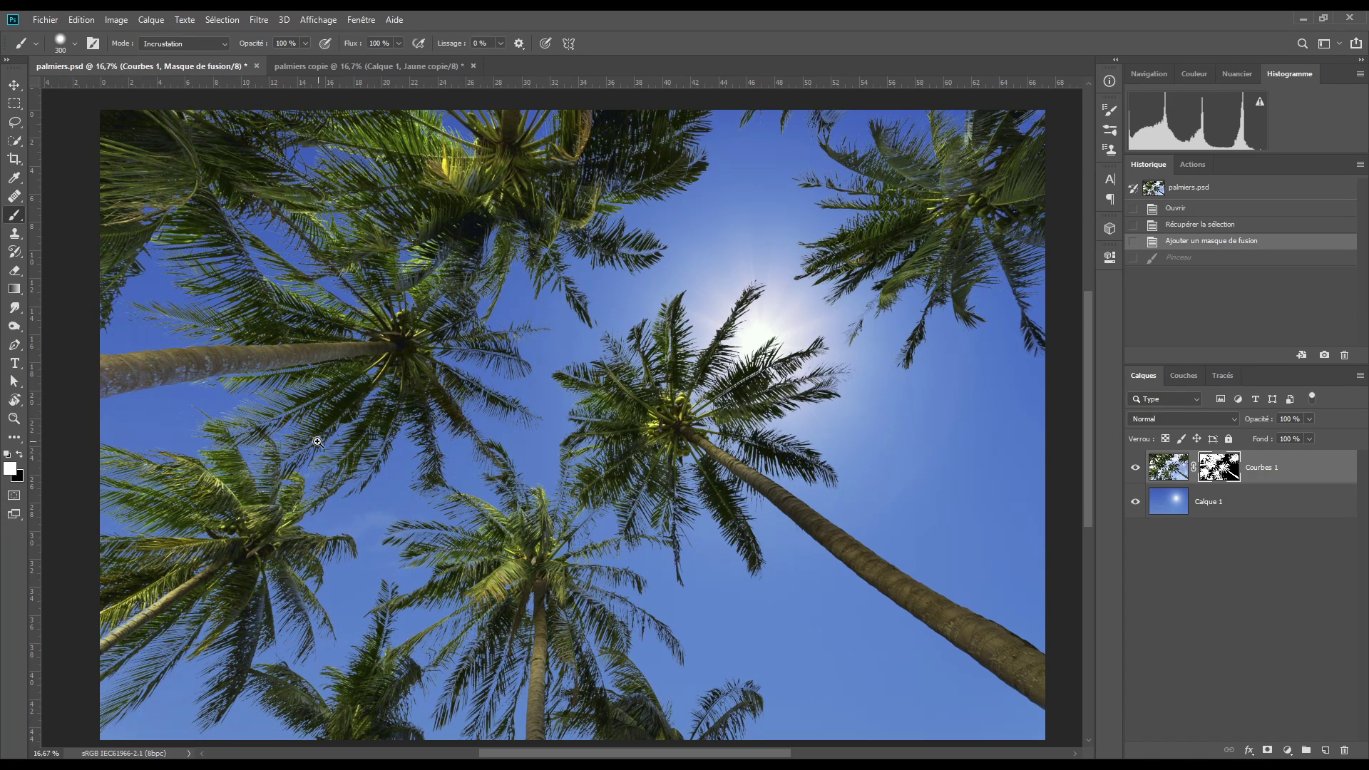
left_click_drag(374, 414, 222, 411)
mouse_move(223, 412)
left_mouse_down()
mouse_move(538, 480)
mouse_move(547, 497)
left_mouse_up()
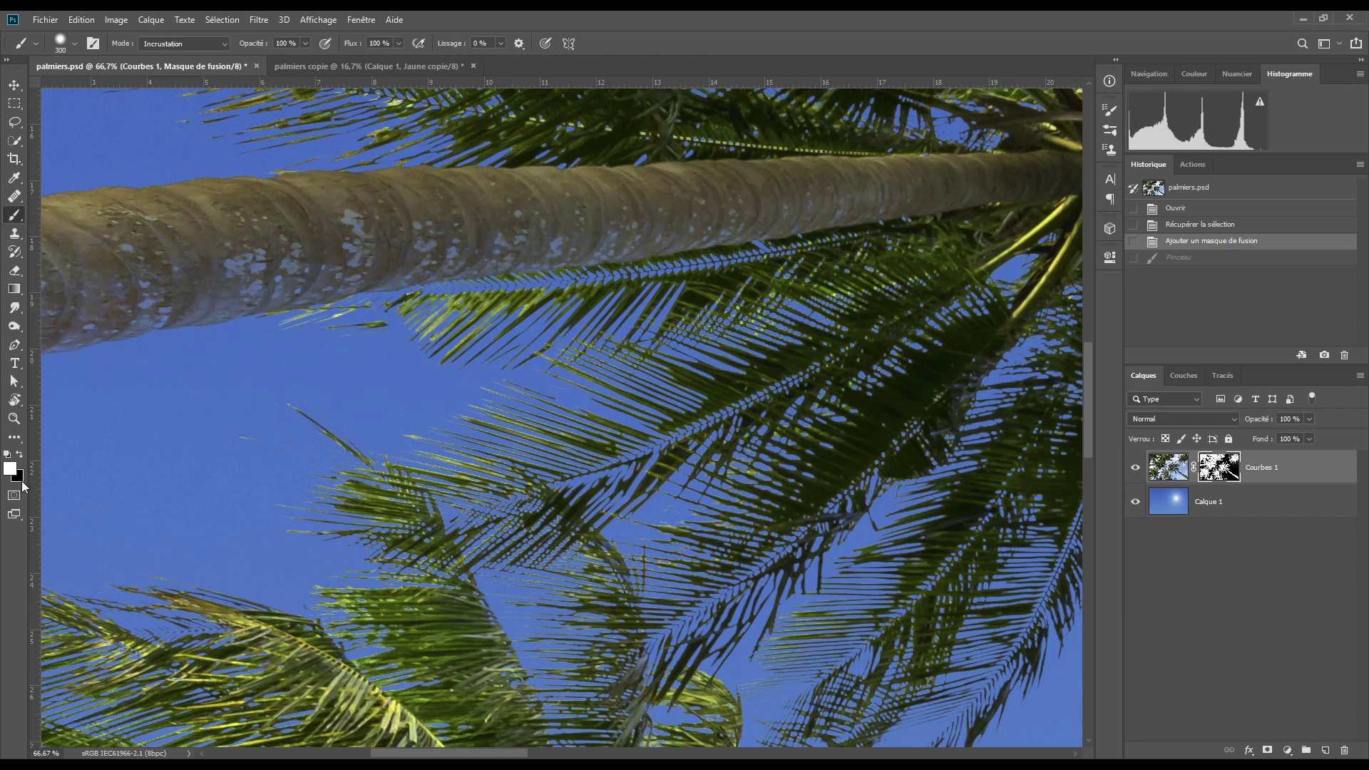
left_click(162, 51)
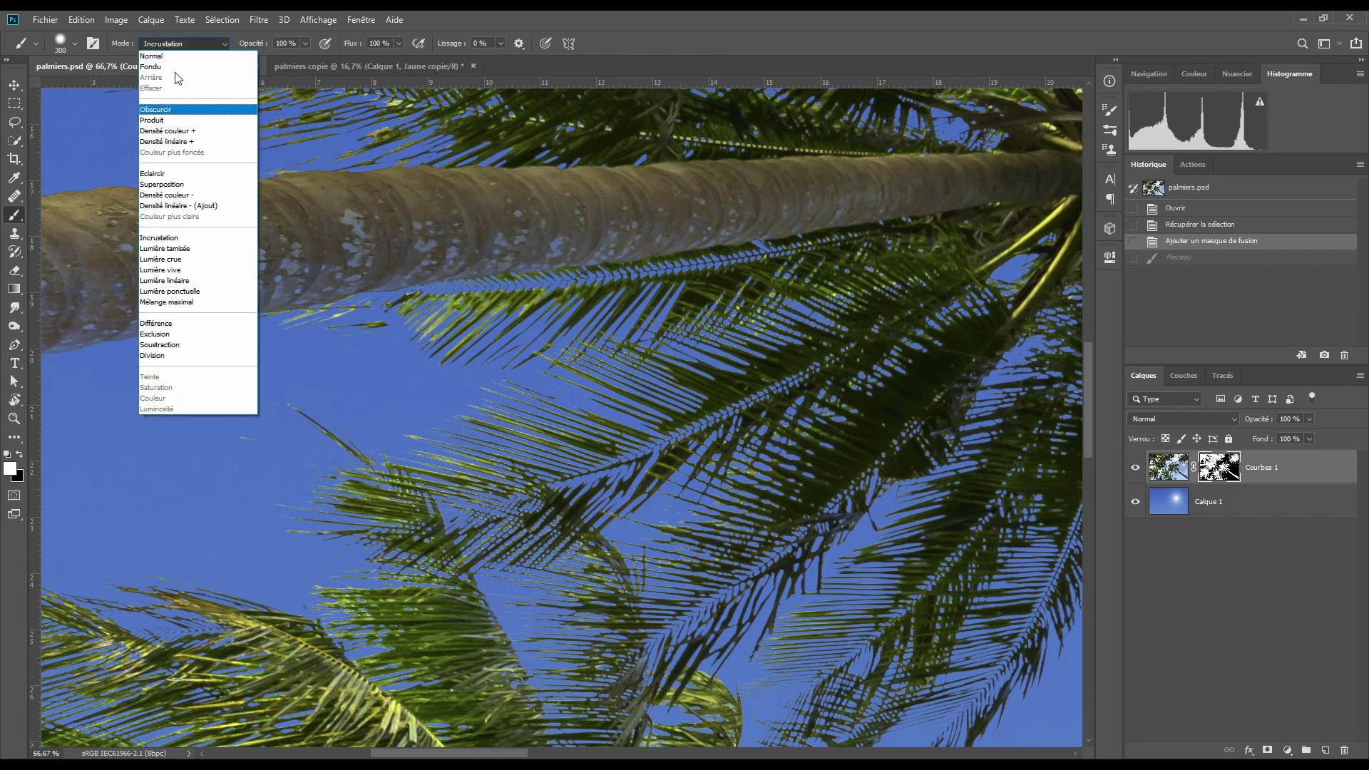
left_click(174, 237)
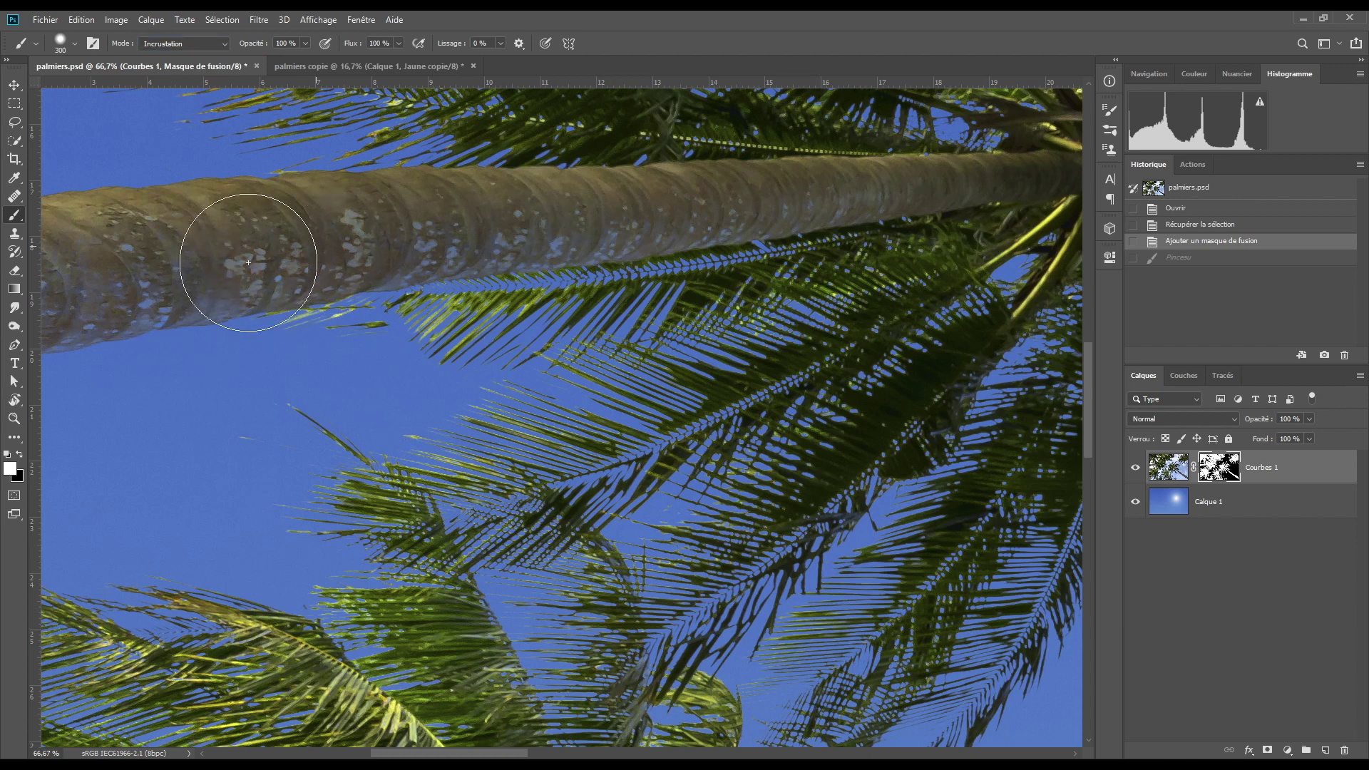
mouse_move(780, 208)
left_mouse_down()
mouse_move(163, 259)
mouse_move(165, 295)
left_mouse_up()
left_click_drag(285, 357, 547, 370)
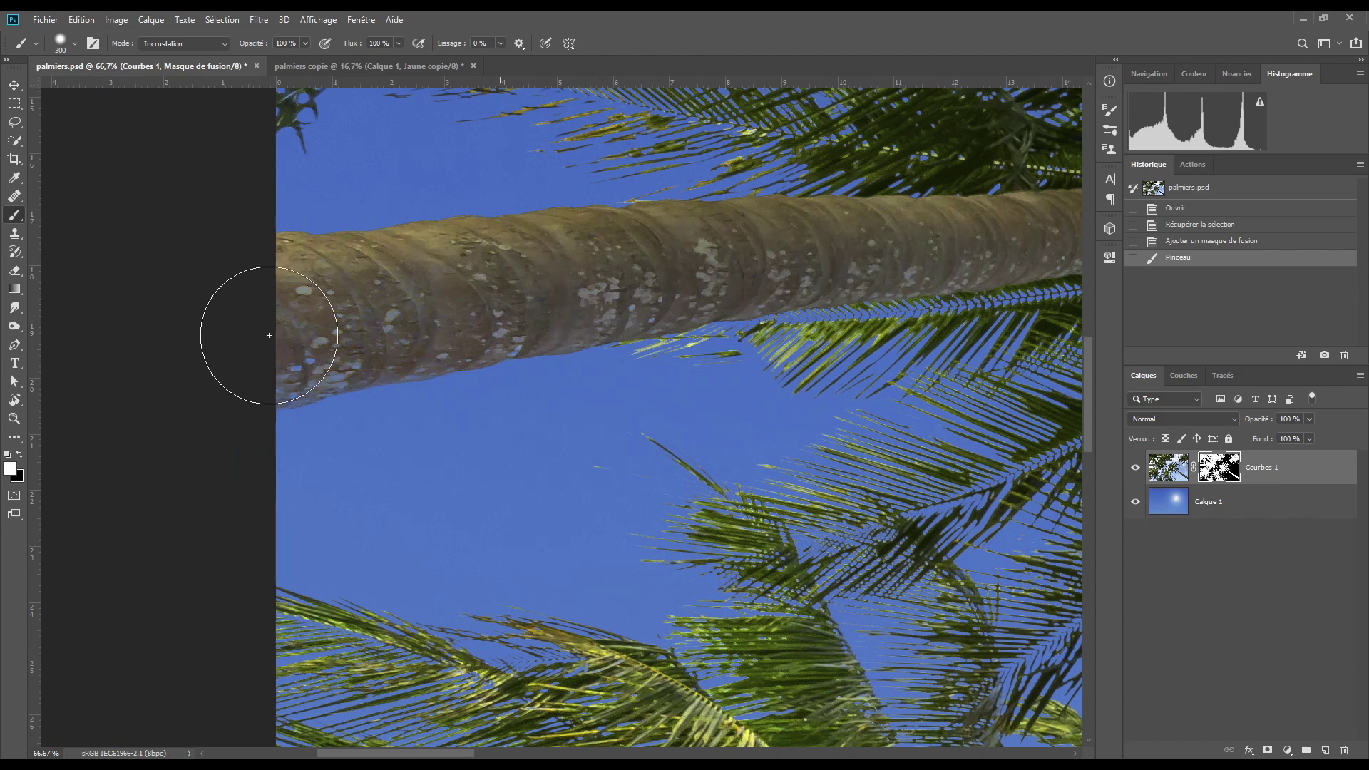
mouse_move(271, 333)
left_mouse_down()
mouse_move(308, 350)
mouse_move(339, 331)
left_mouse_up()
- Brush white in Incrustation mode over the fronds of the lower-left and lower-middle palms on the mask
left_click_drag(584, 482, 273, 314)
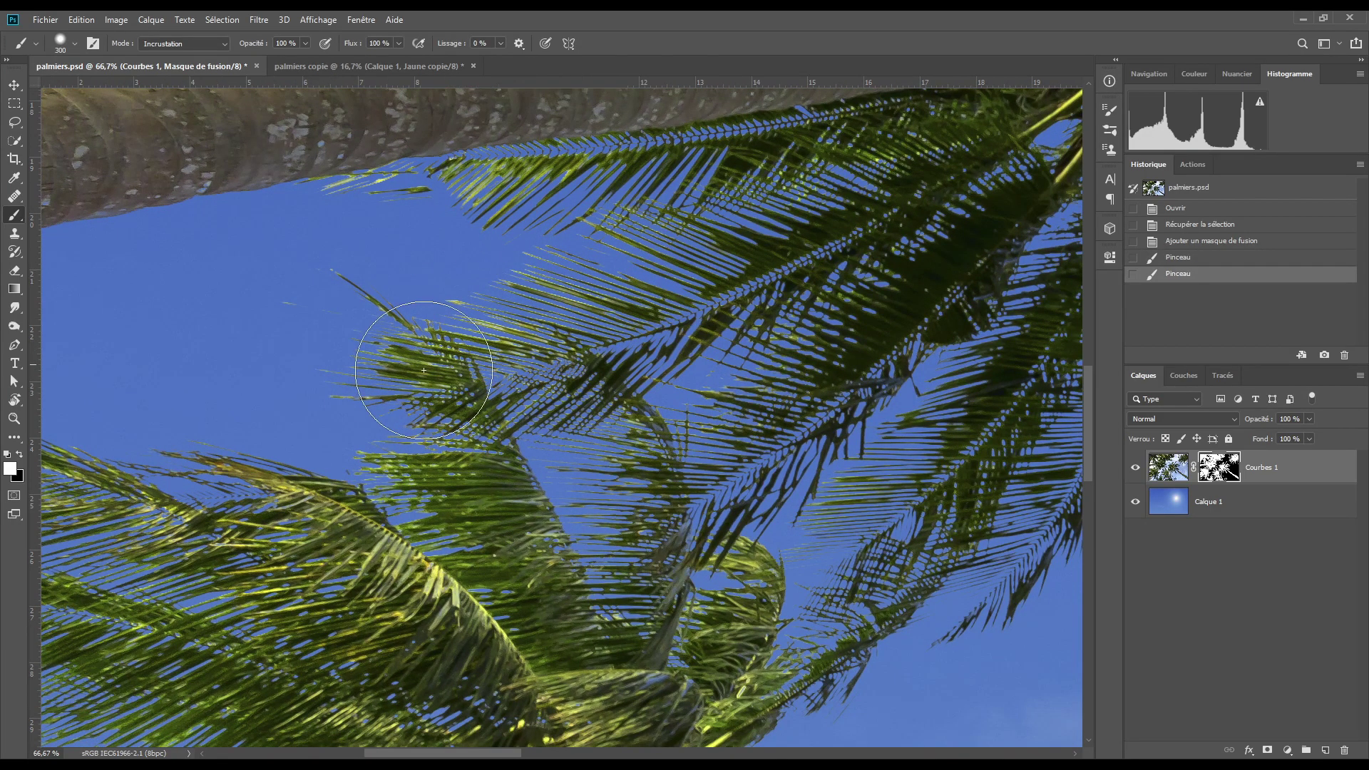
mouse_move(362, 317)
left_mouse_down()
mouse_move(488, 465)
mouse_move(553, 500)
mouse_move(729, 529)
mouse_move(768, 498)
left_mouse_up()
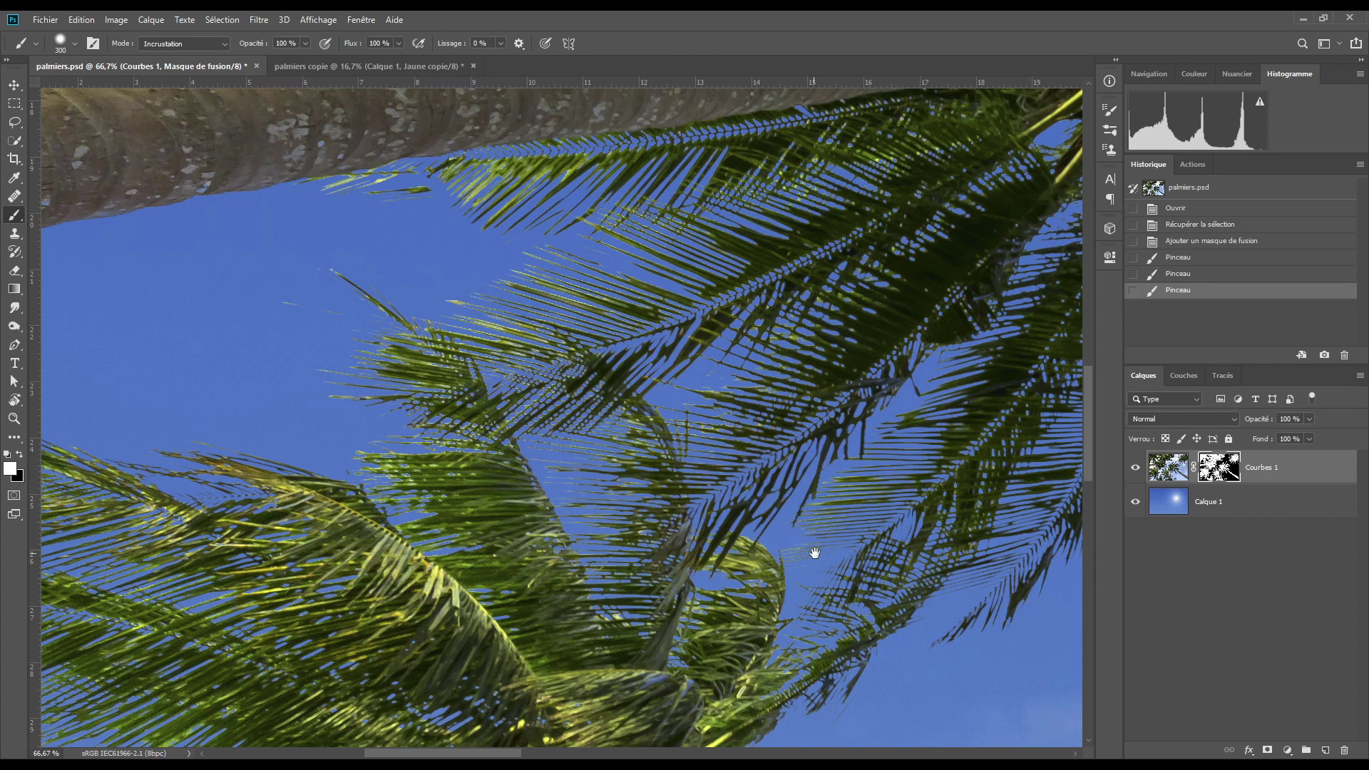
left_click_drag(810, 549, 357, 383)
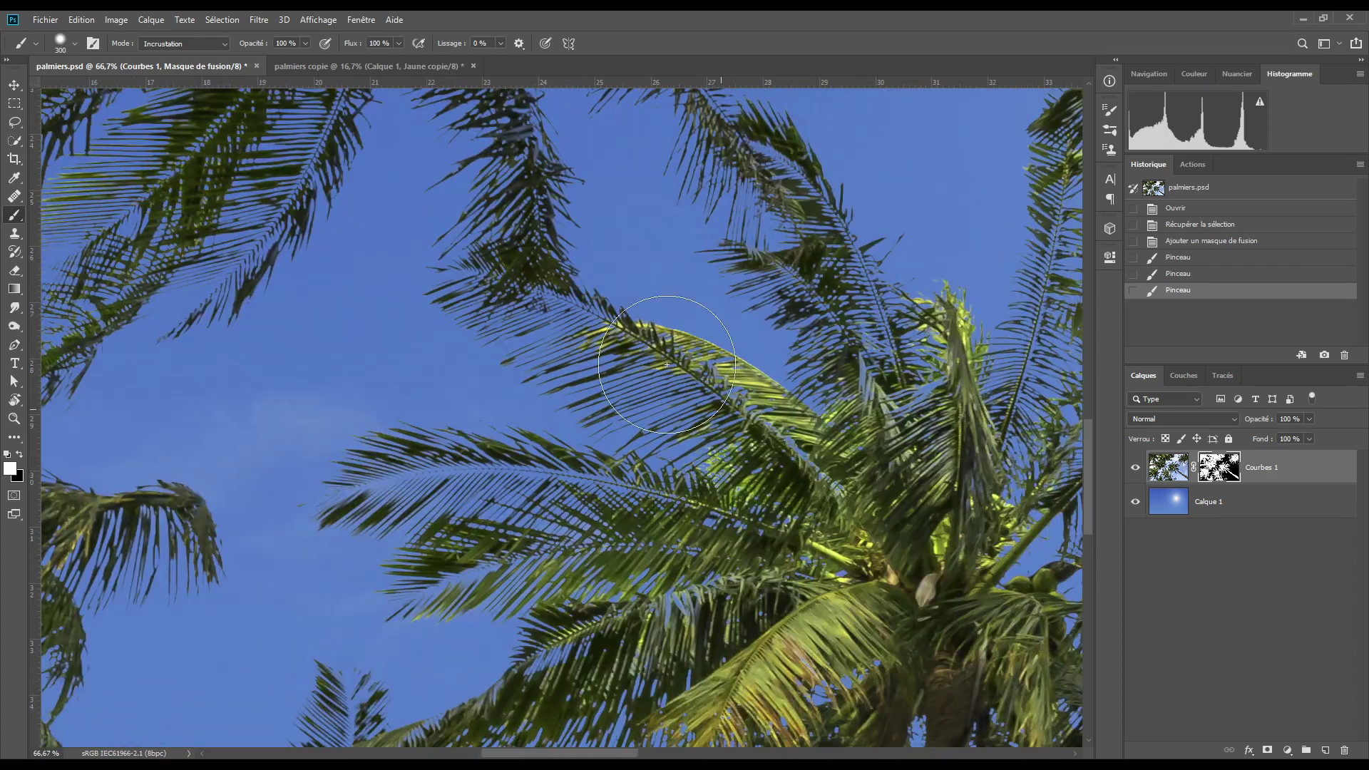
mouse_move(574, 481)
left_mouse_down()
mouse_move(381, 519)
mouse_move(378, 485)
mouse_move(503, 452)
mouse_move(360, 536)
left_mouse_up()
key("ctrl+plus")
key("ctrl+plus")
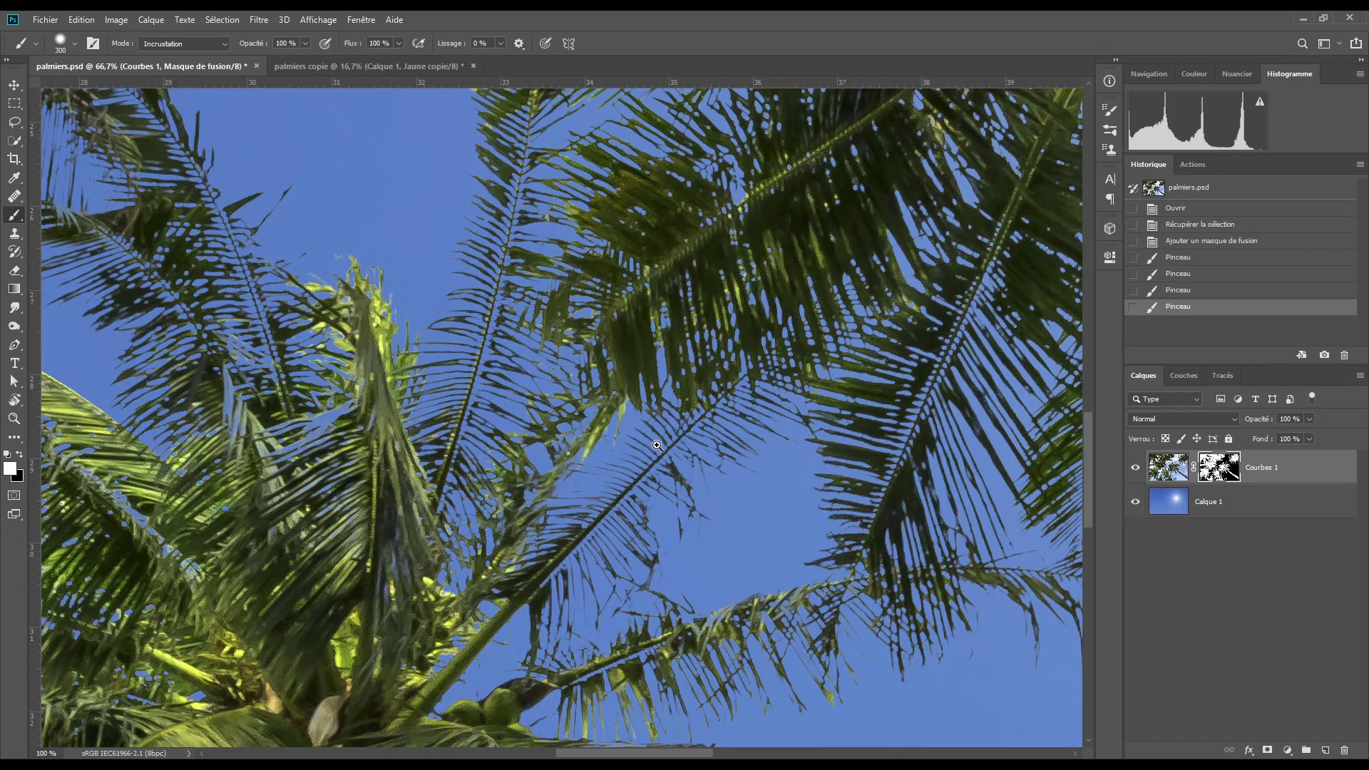
left_click_drag(670, 467, 827, 353)
left_click_drag(570, 142, 558, 395)
- Brush white in Incrustation mode over the crown and fronds of the central palm on the mask
scroll(549, 458, "down", 8)
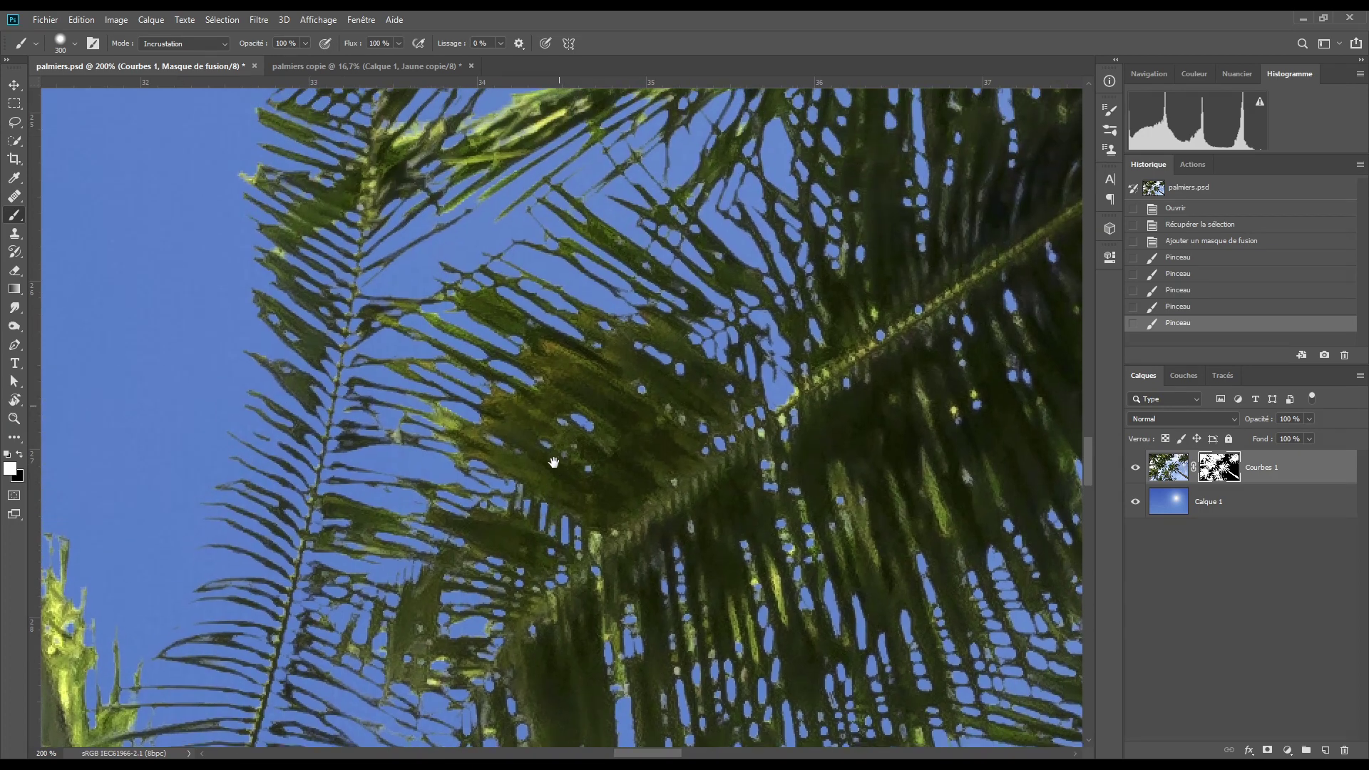
scroll(554, 461, "down", 3)
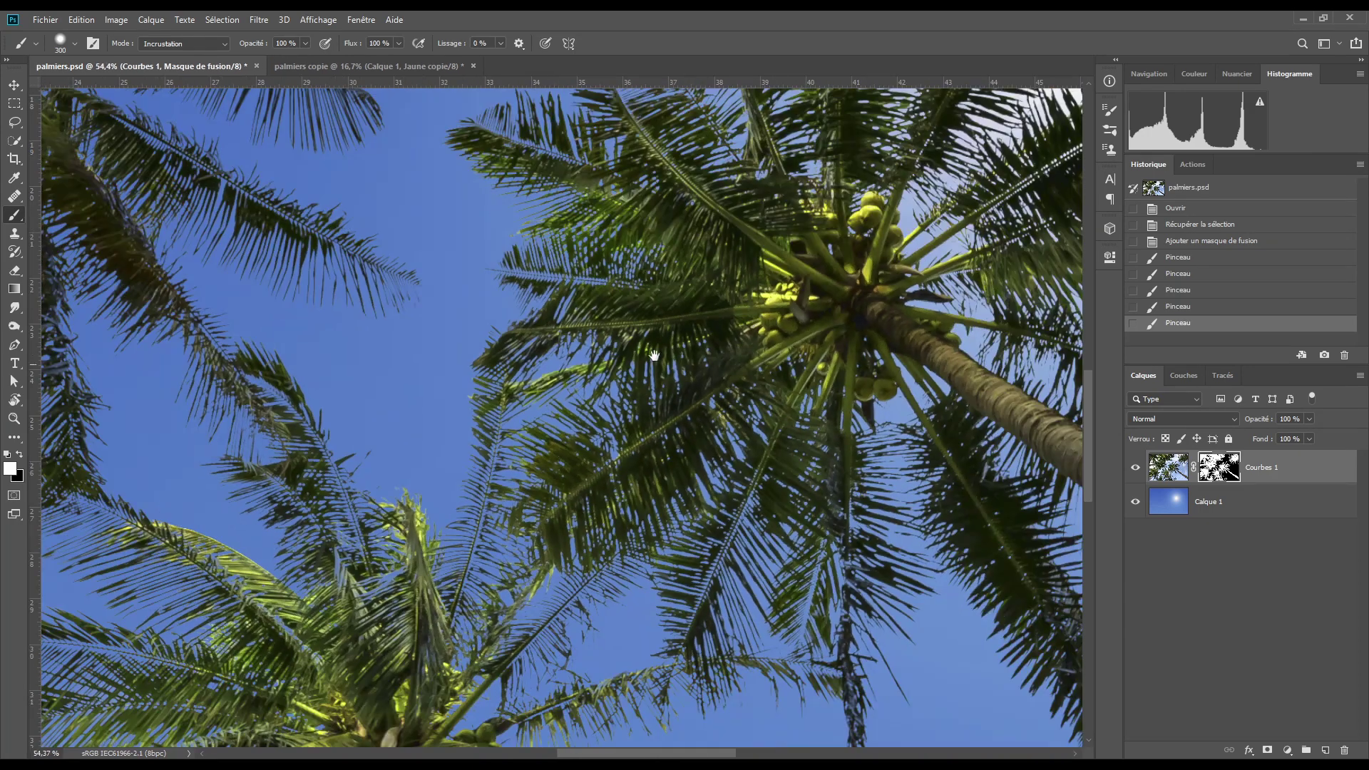
left_click_drag(651, 358, 385, 567)
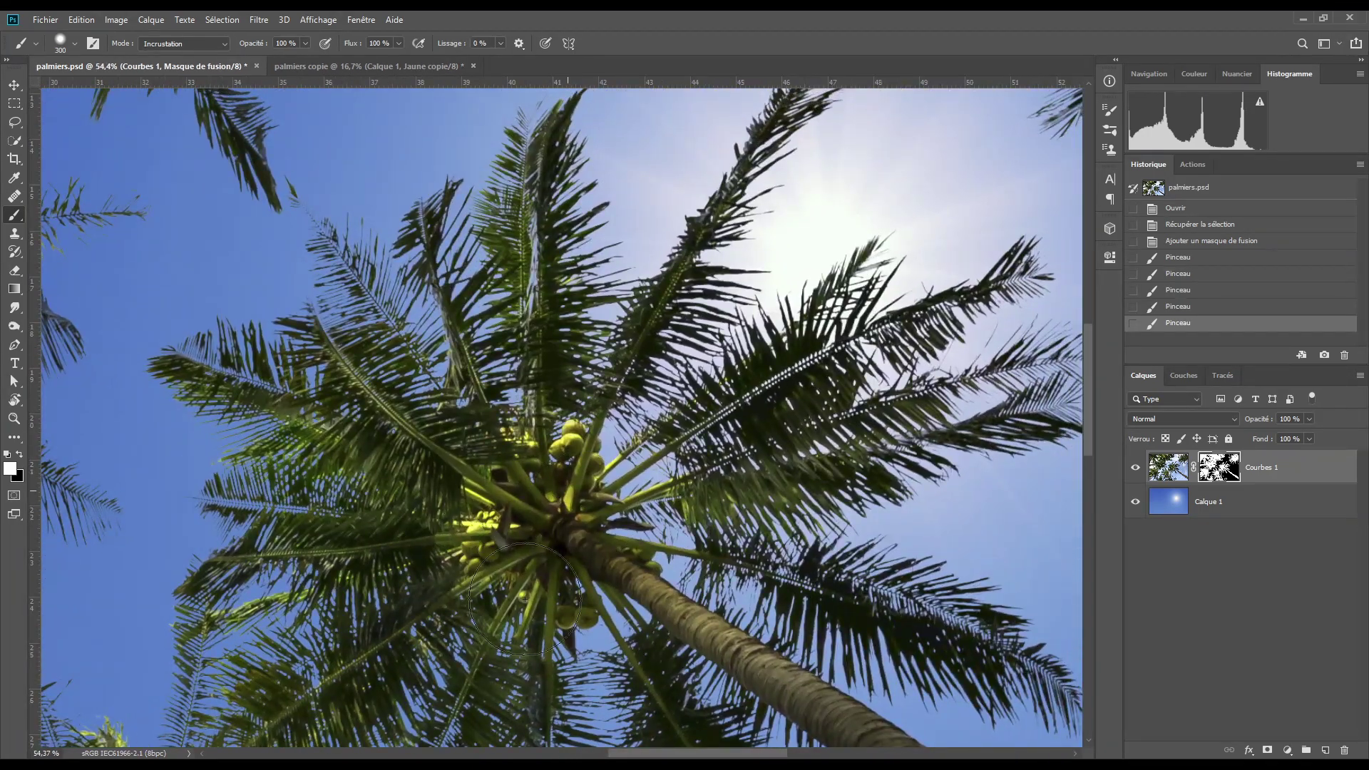
left_click(561, 526)
mouse_move(841, 413)
left_mouse_down()
mouse_move(815, 392)
mouse_move(984, 285)
left_mouse_up()
mouse_move(756, 286)
left_mouse_down()
mouse_move(713, 229)
mouse_move(805, 322)
mouse_move(246, 258)
left_mouse_up()
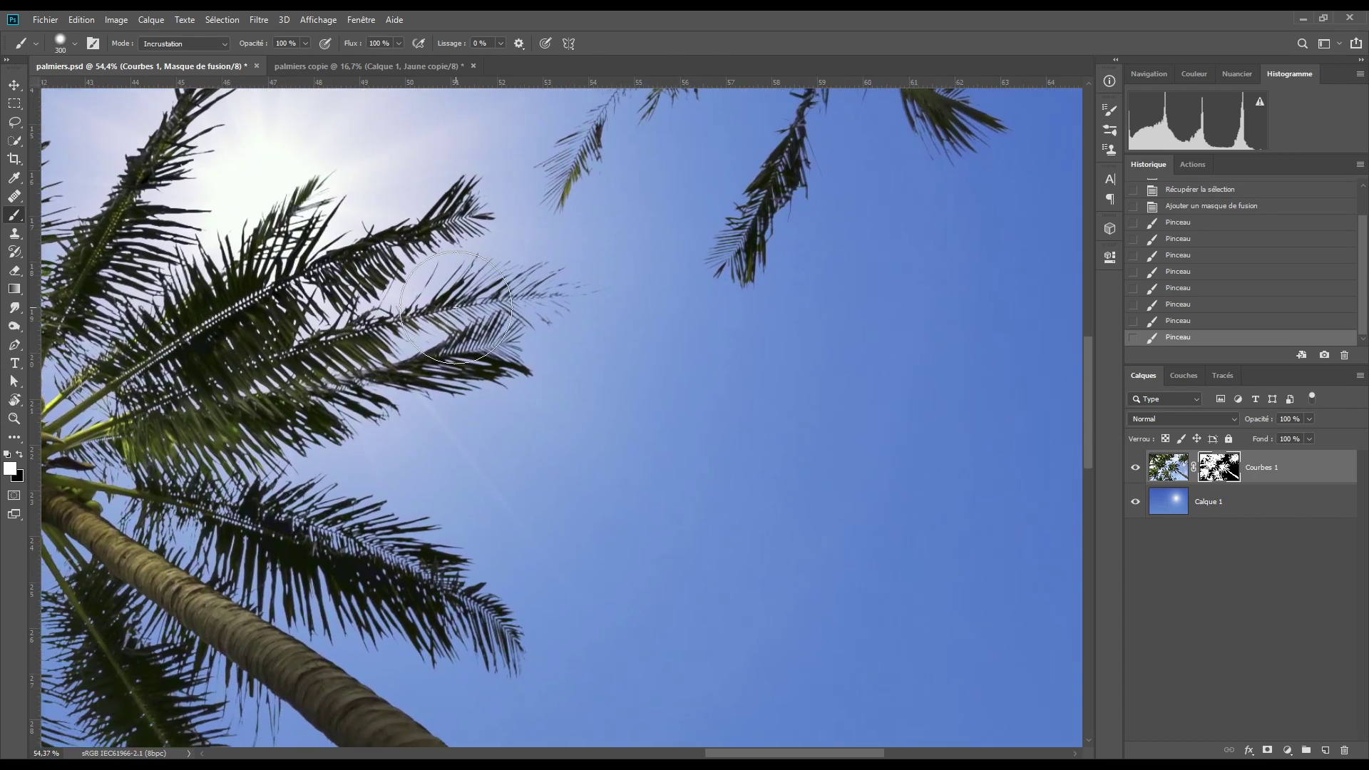
mouse_move(456, 376)
left_mouse_down()
mouse_move(462, 587)
mouse_move(511, 661)
left_mouse_up()
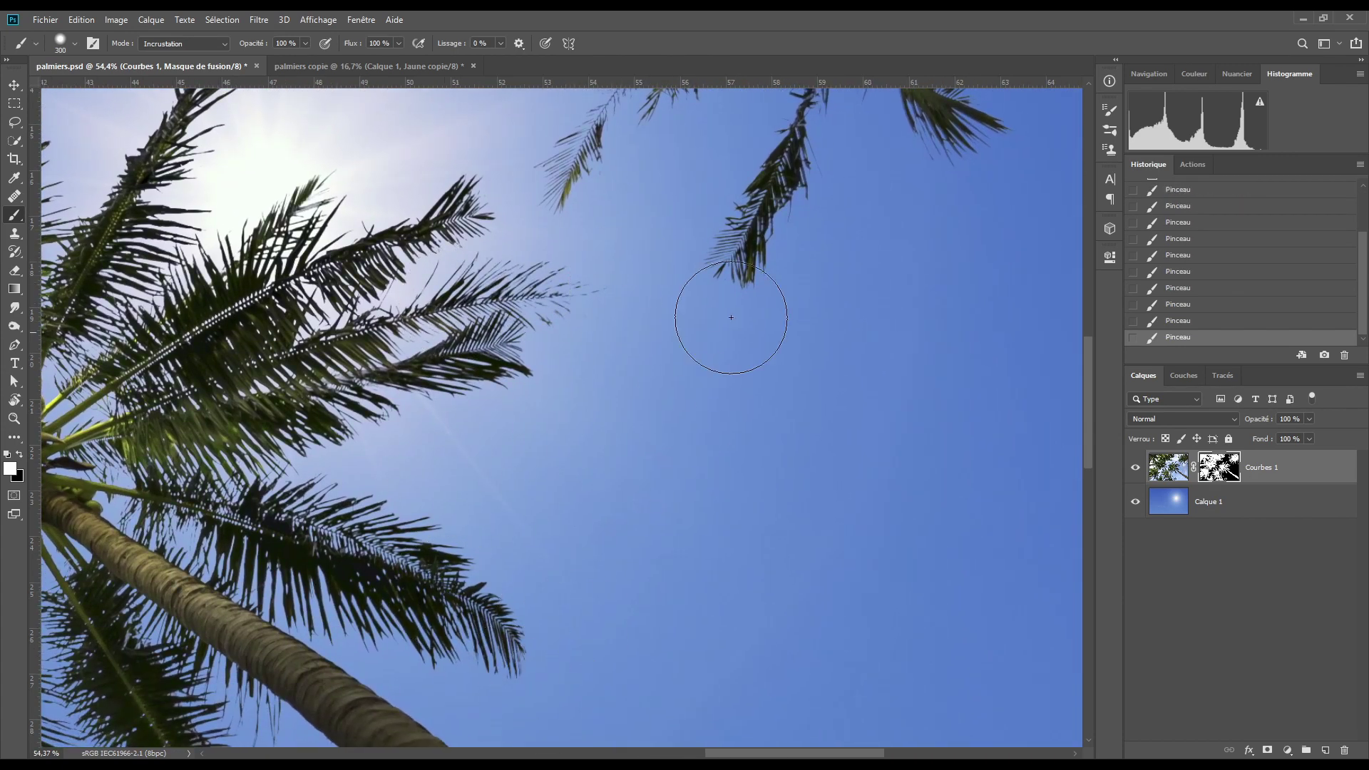
- Show the Courbes 1 layer mask alone and brush white over the upper-right palm's fronds in Incrustation mode
left_click_drag(844, 344, 789, 496)
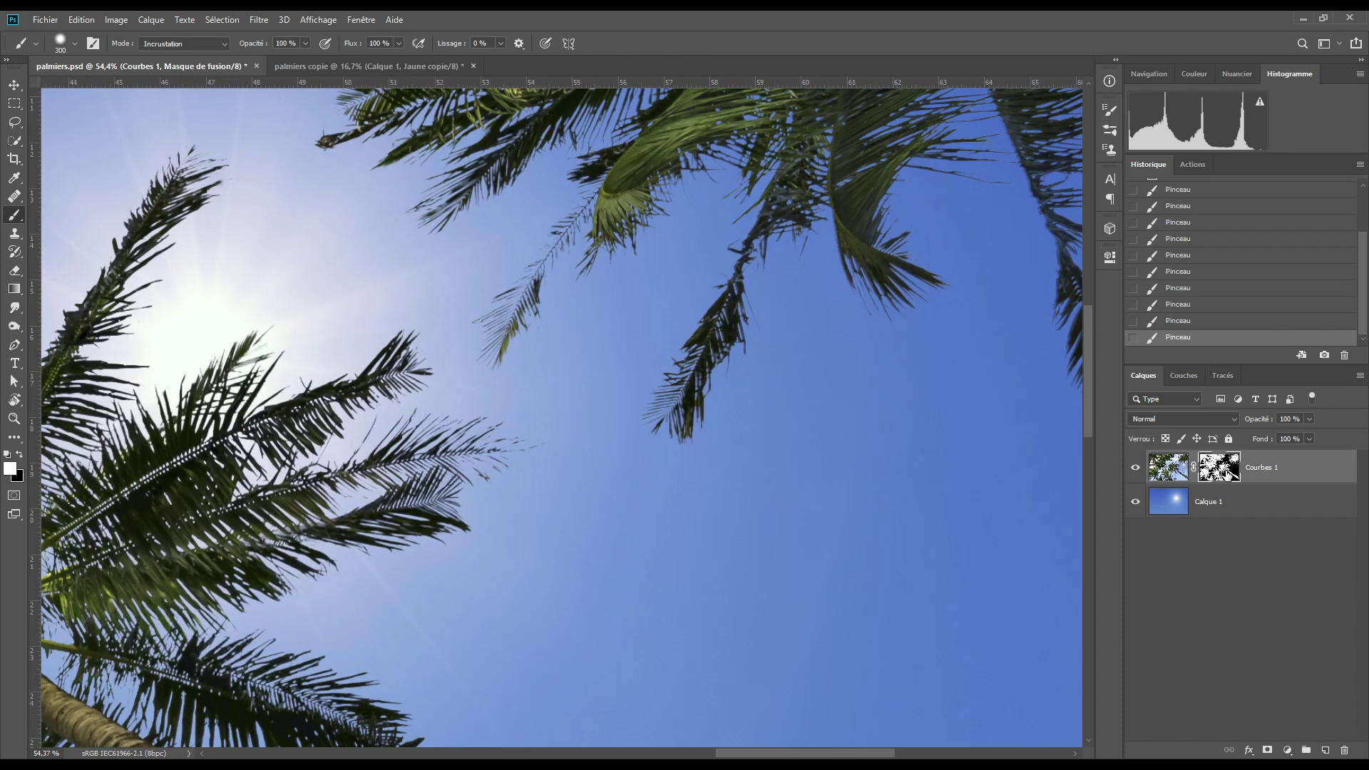
left_click(1228, 476, "alt")
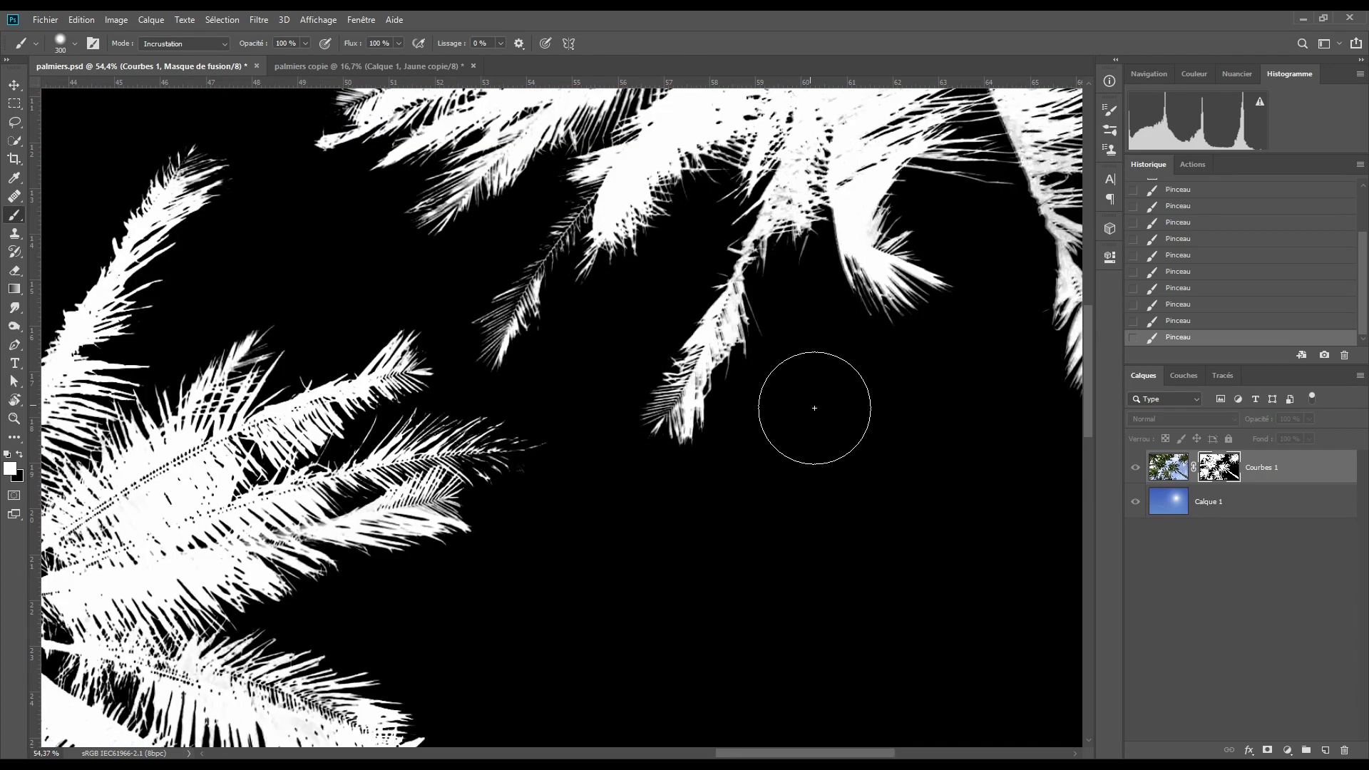
left_click_drag(809, 400, 398, 504)
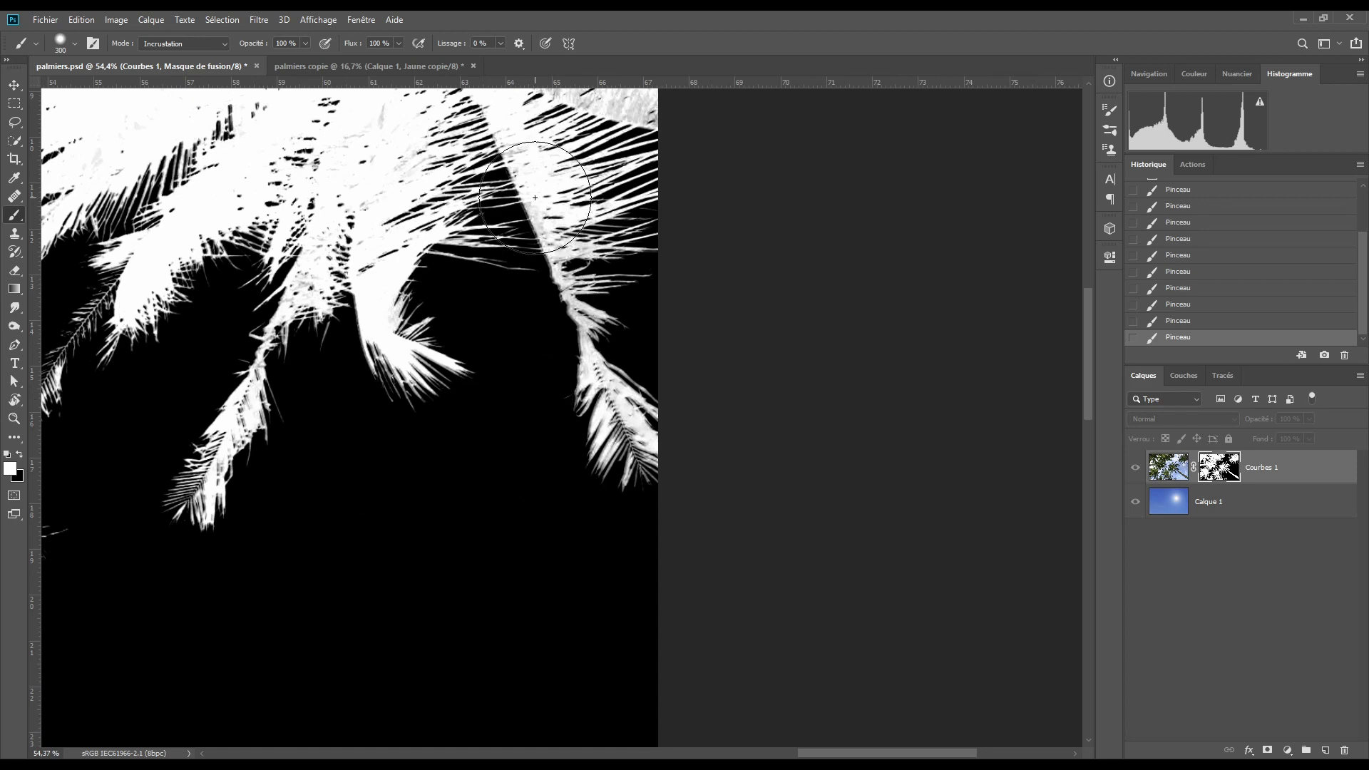
mouse_move(534, 203)
left_mouse_down()
mouse_move(586, 313)
mouse_move(612, 427)
mouse_move(605, 543)
left_mouse_up()
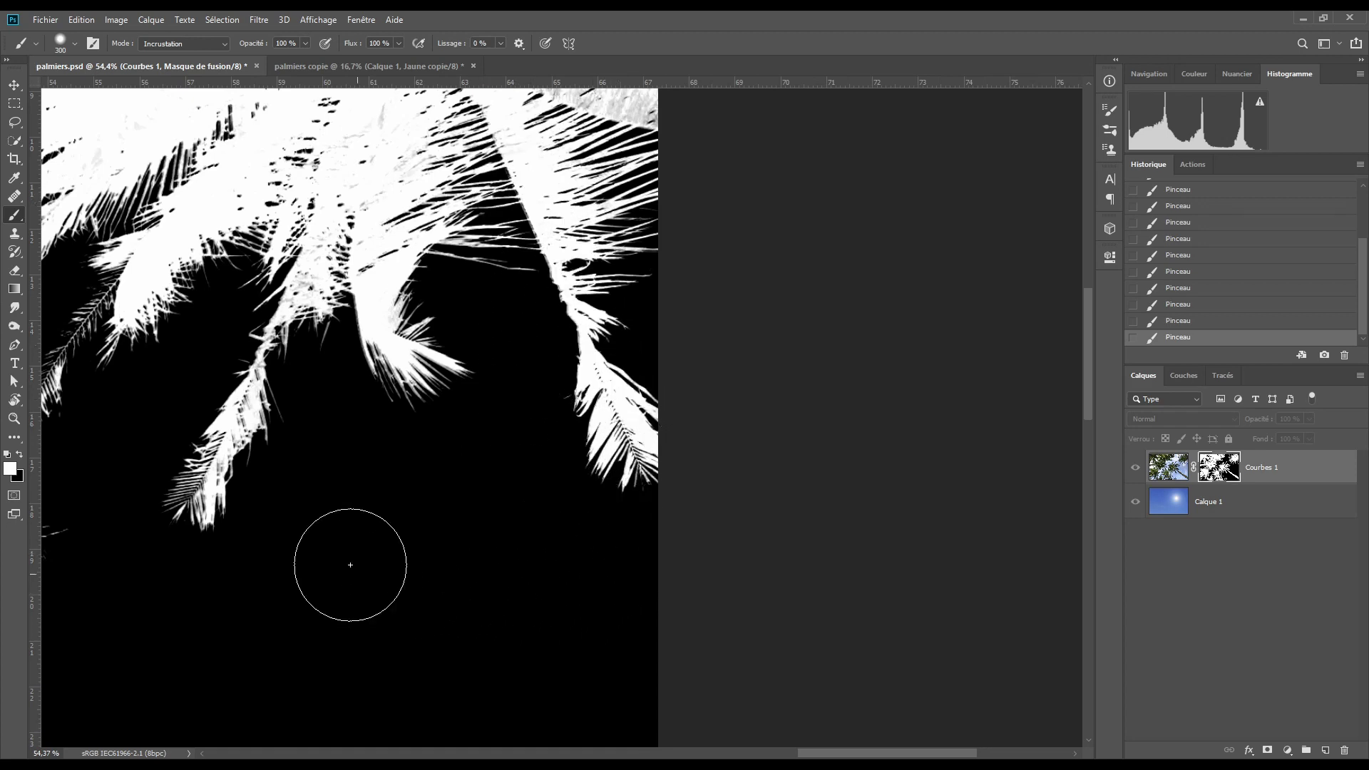
left_click_drag(396, 345, 417, 349)
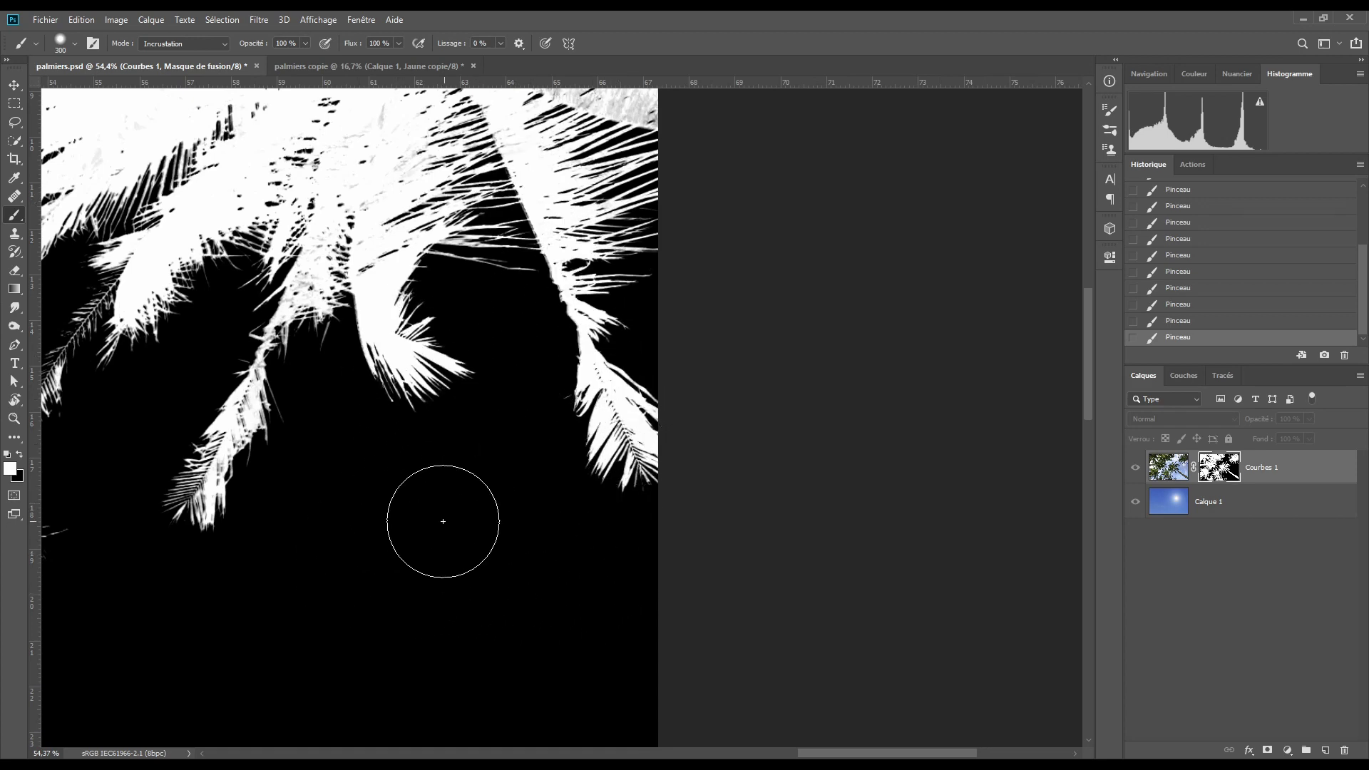
left_click_drag(357, 528, 592, 581)
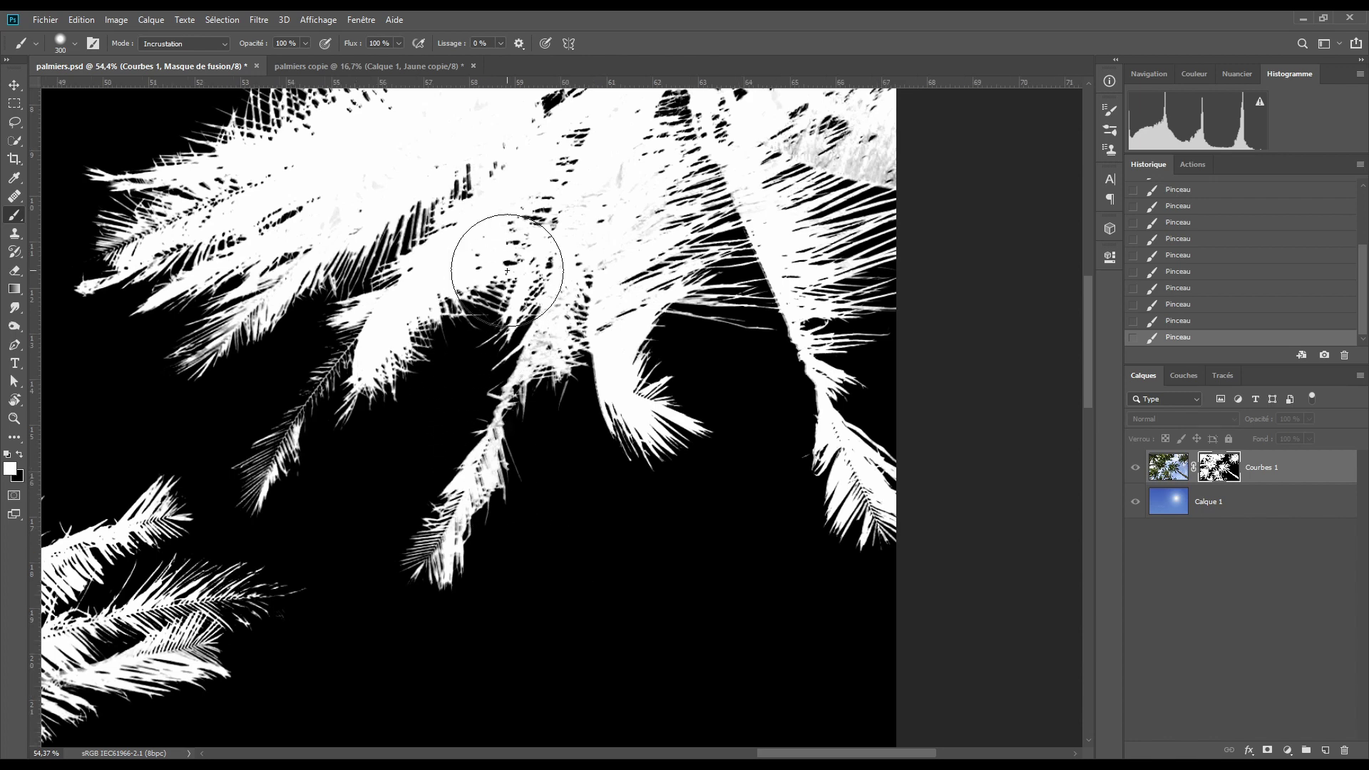
left_click_drag(234, 237, 214, 246)
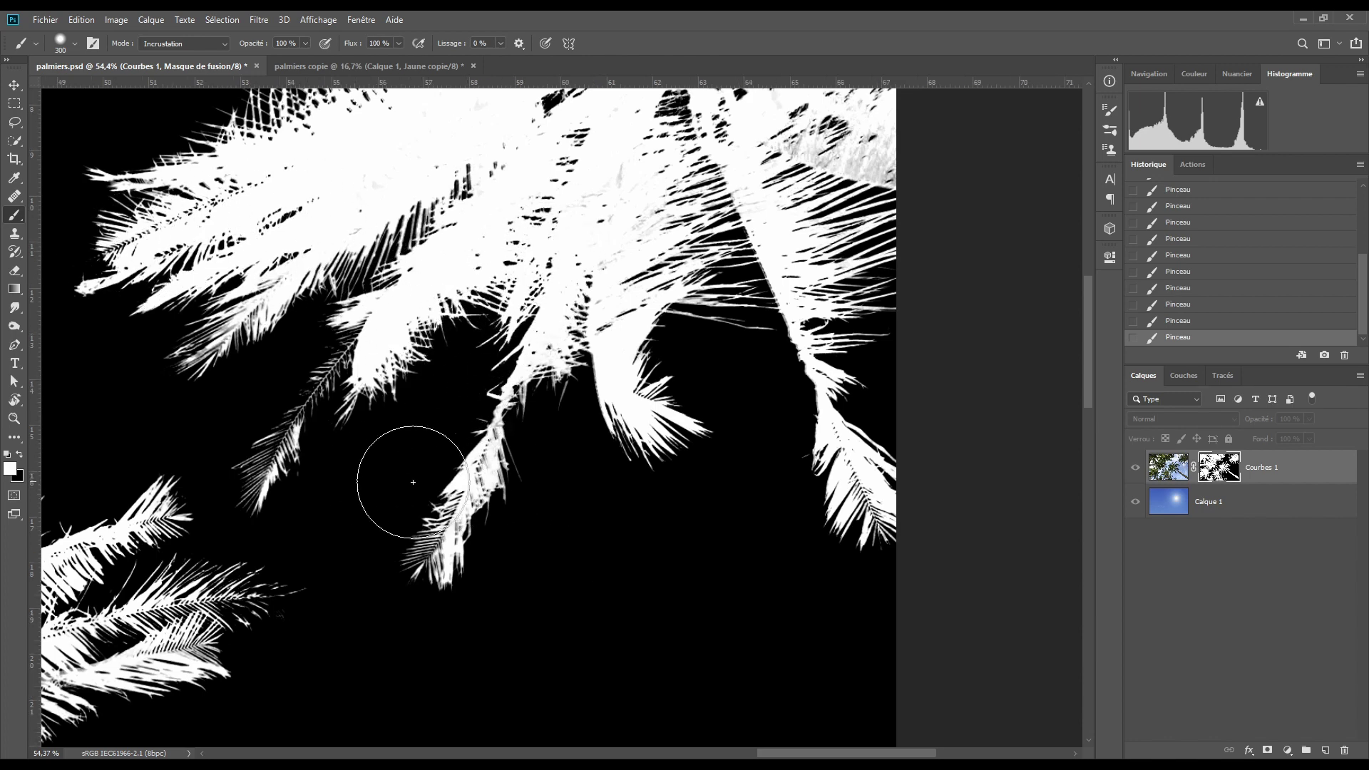
- Check the whole layer mask in black and white, and return to the RGB composite view
scroll(403, 480, "down", 4)
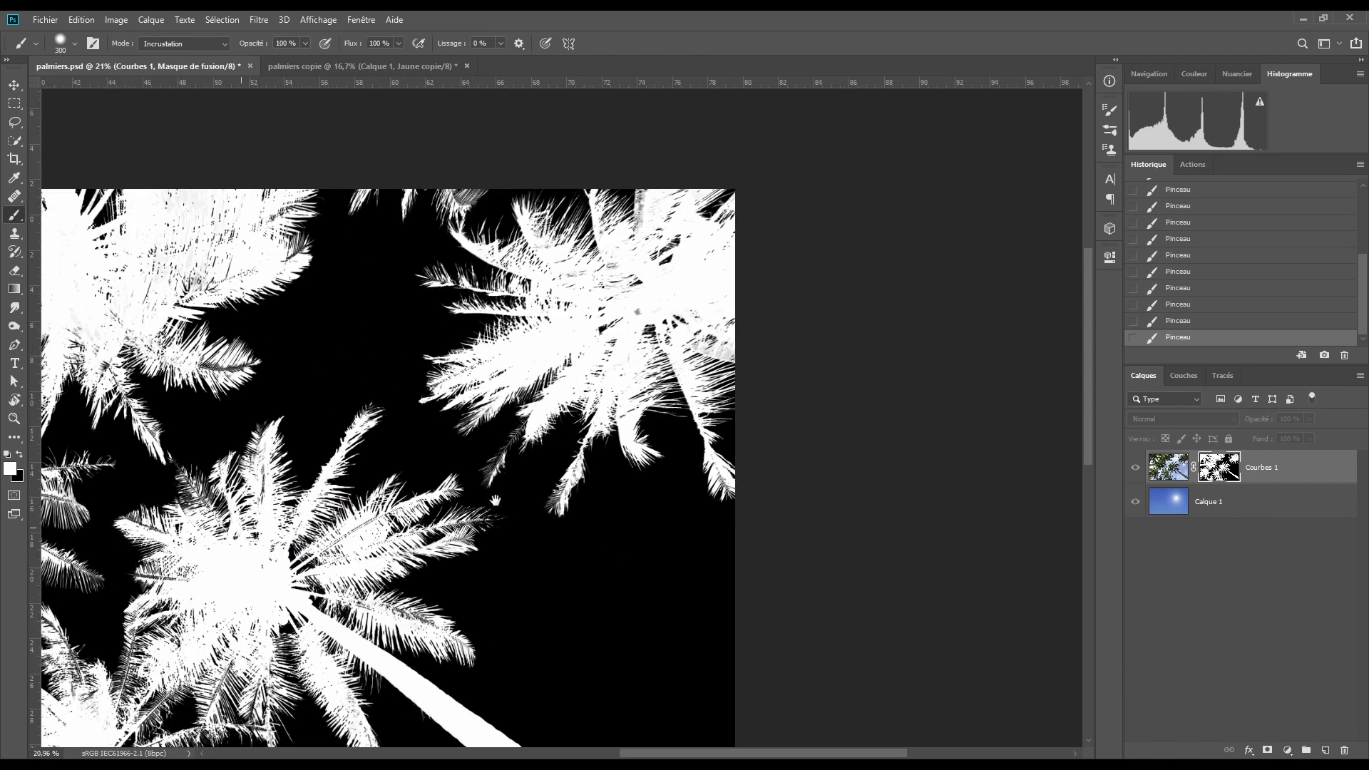
left_click_drag(496, 500, 606, 455)
scroll(641, 442, "down", 1)
left_click_drag(681, 426, 709, 426)
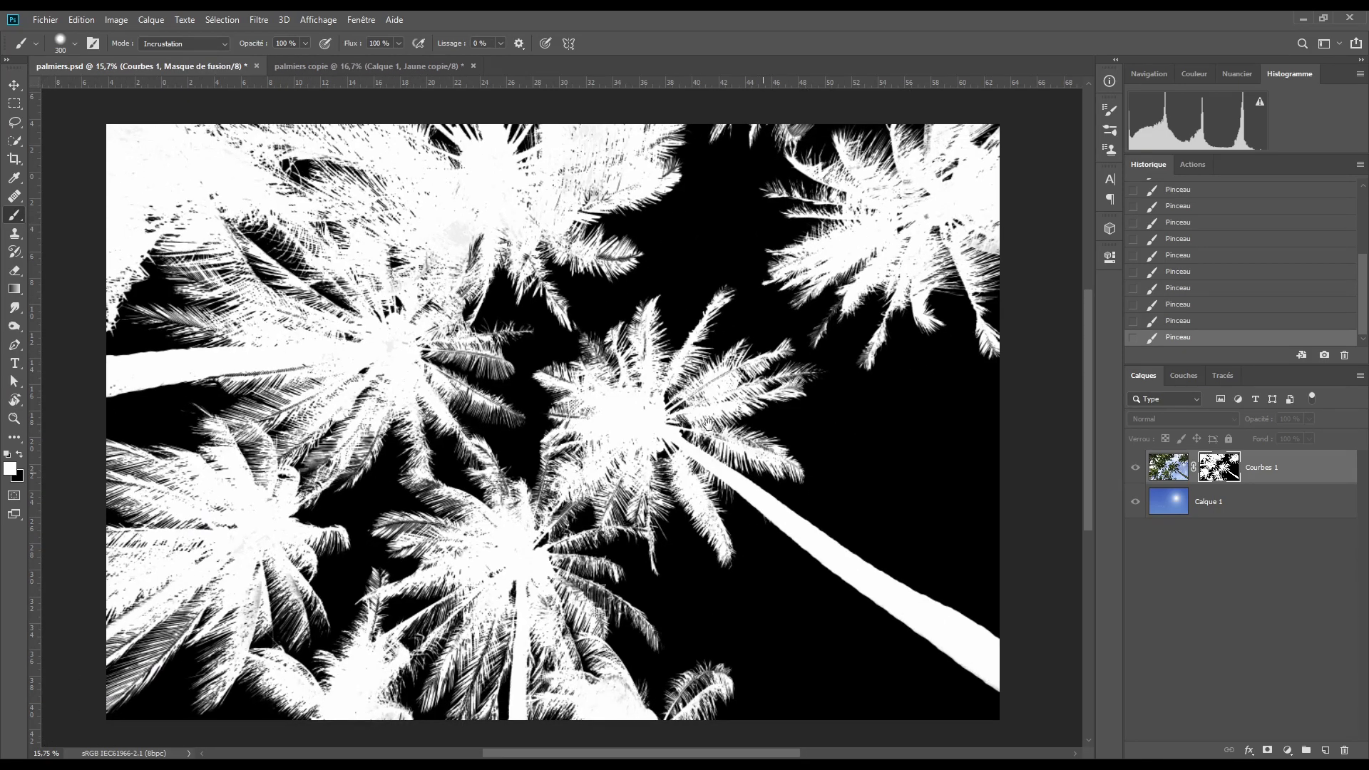
key("ctrl+2")
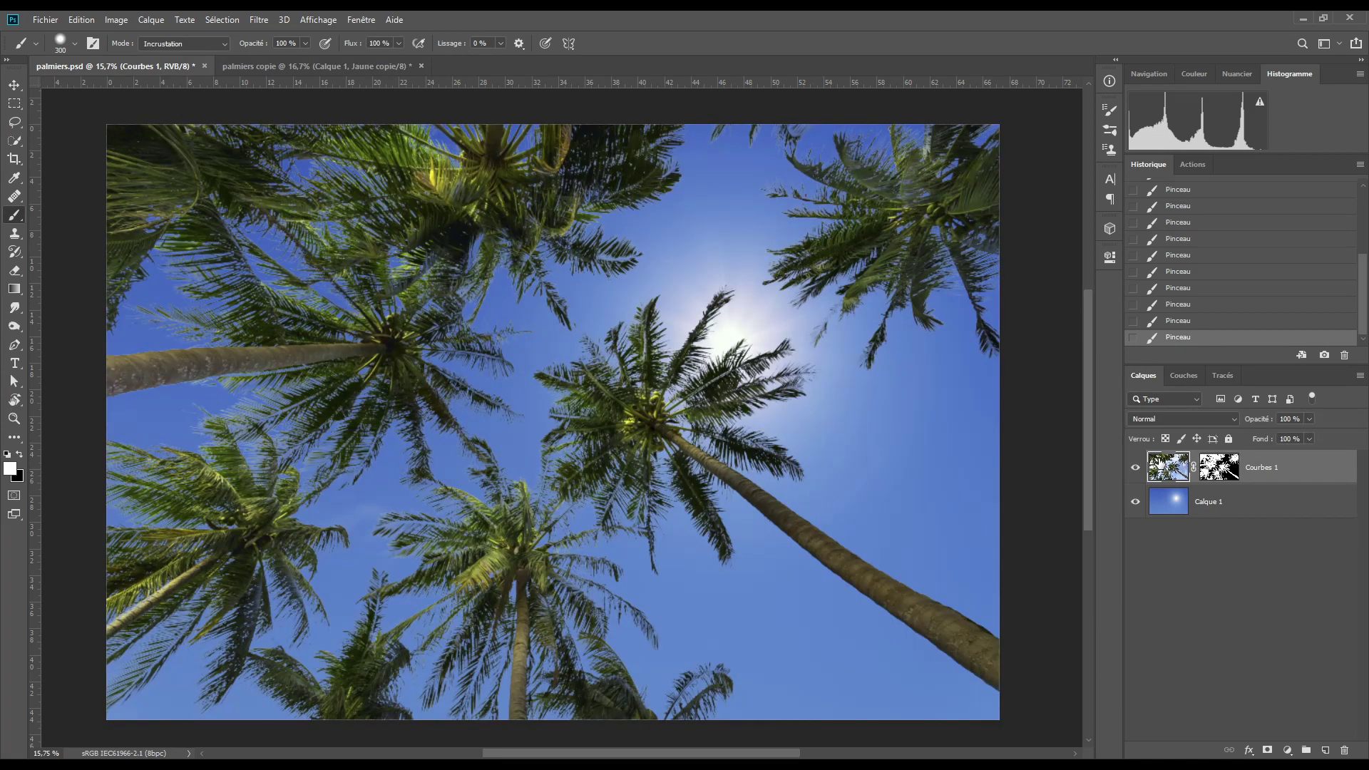
left_click_drag(705, 408, 713, 408)
key("ctrl+z")
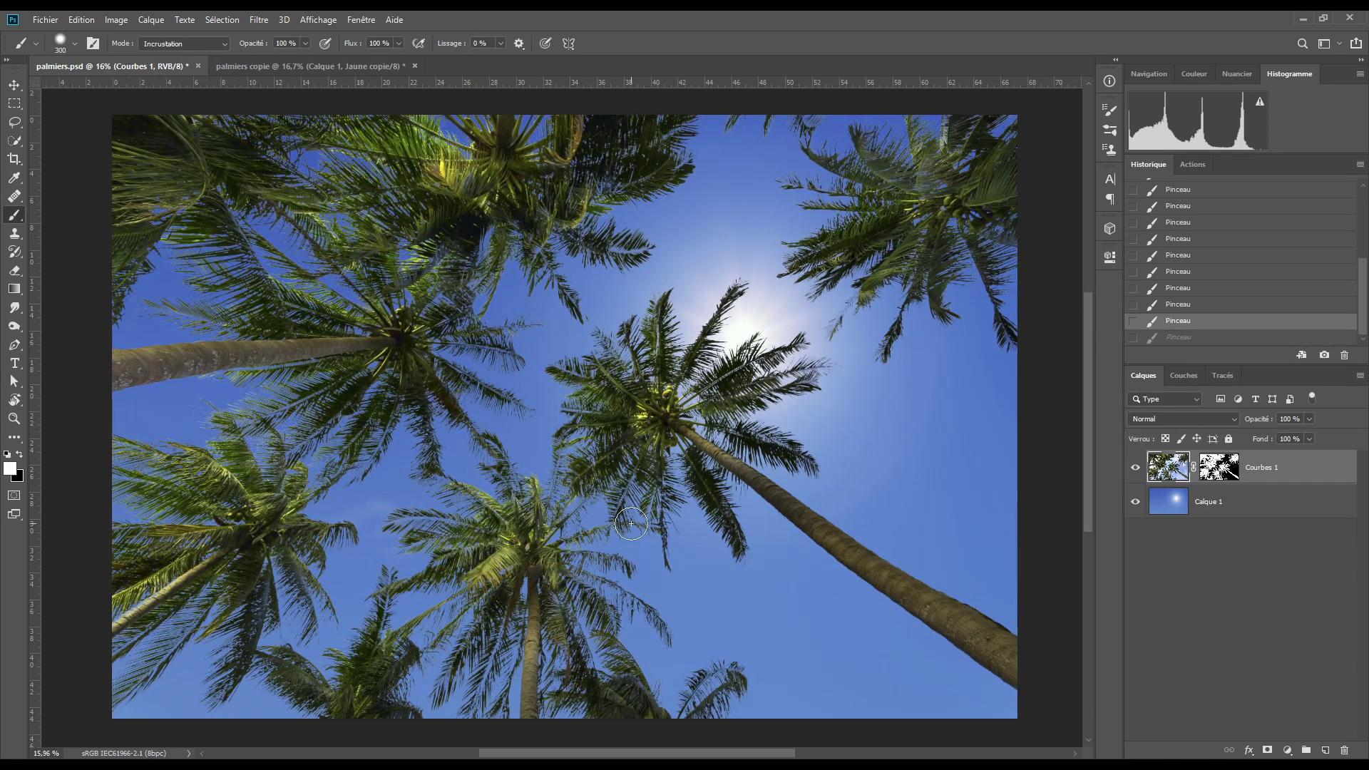